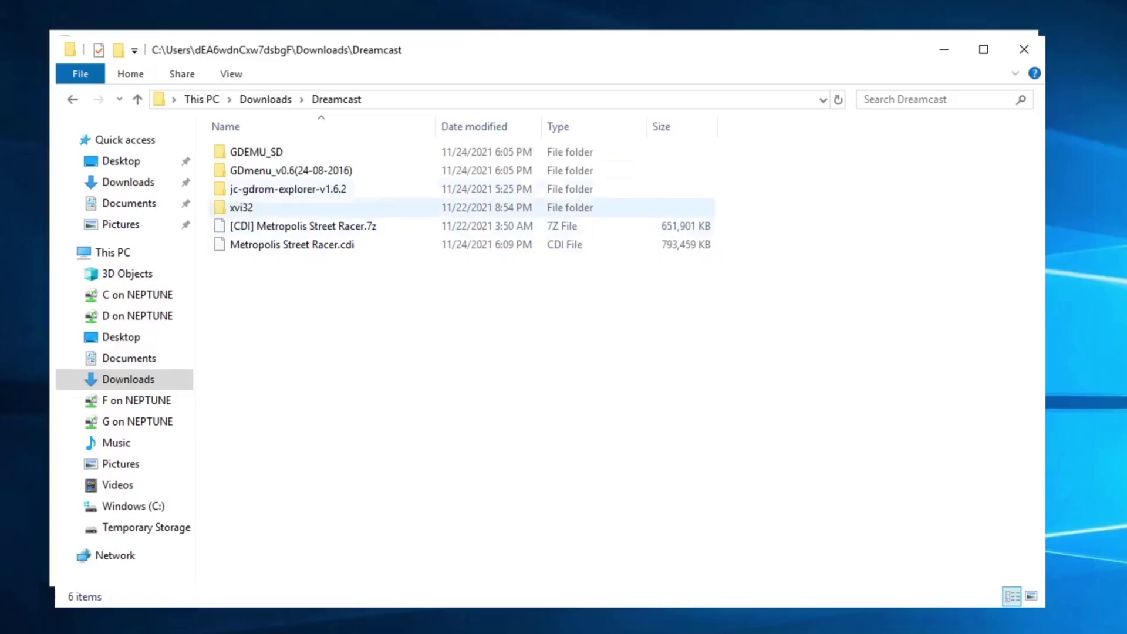
Launch GD-ROM Explorer from the jc-gdrom-explorer-v1.6.2 folder and load the disc image Metropolis Street Racer.cdi.
click(288, 189)
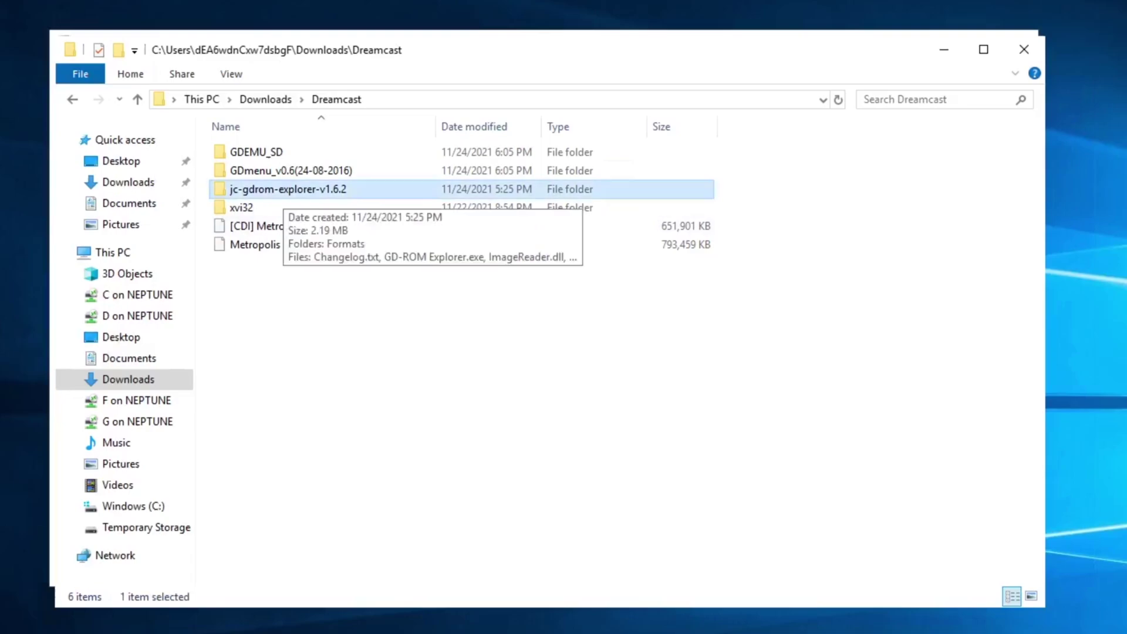
double_click(284, 189)
double_click(284, 190)
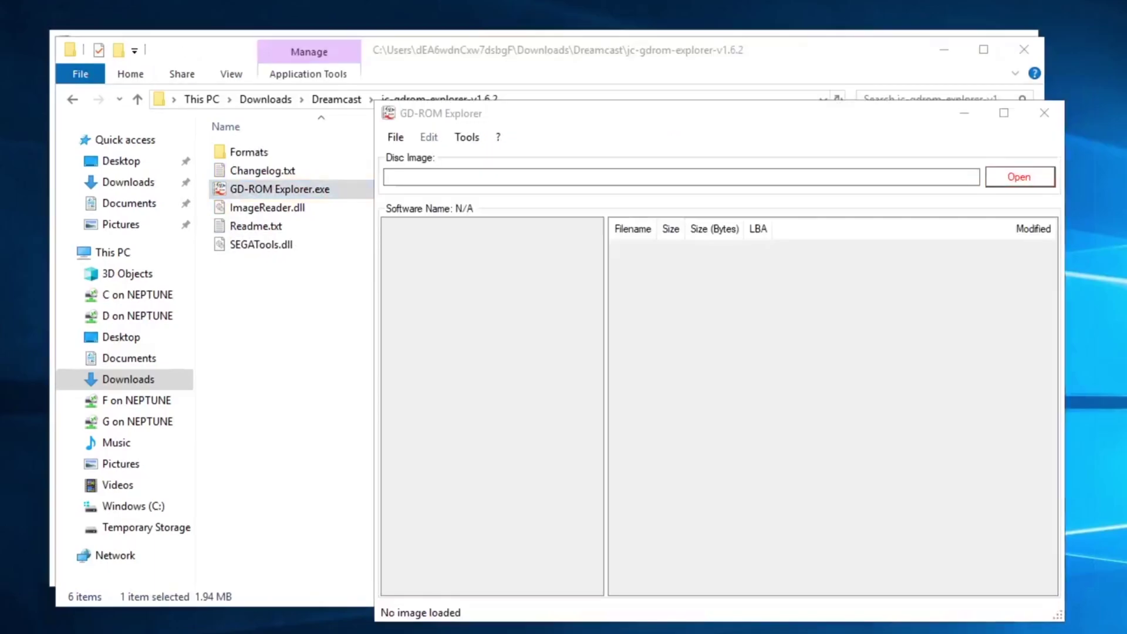
click(1019, 177)
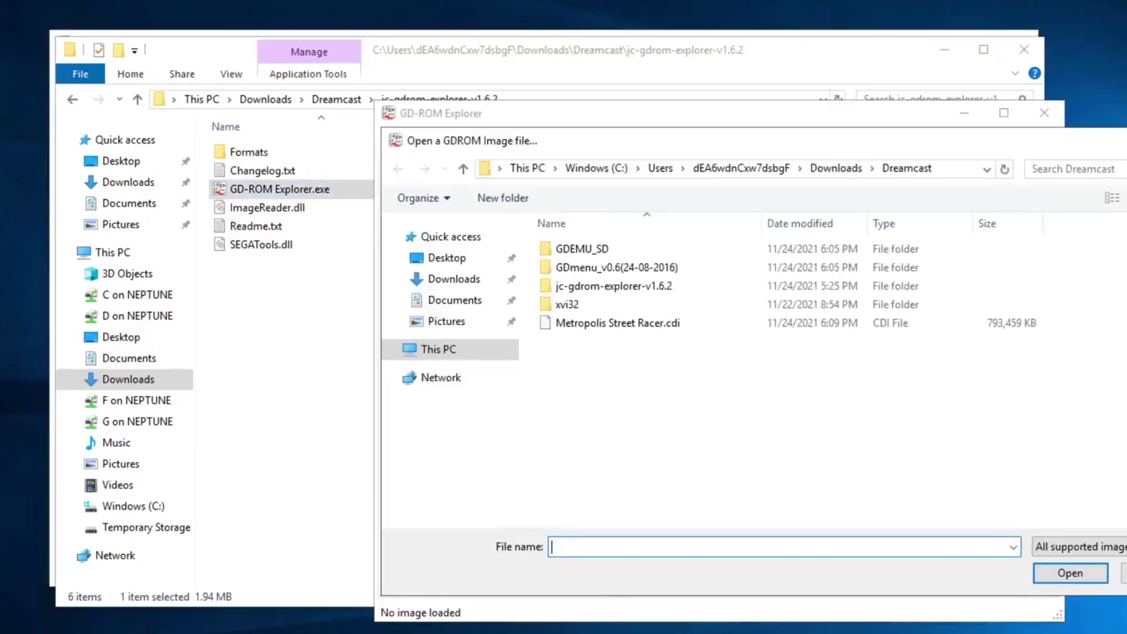
double_click(618, 323)
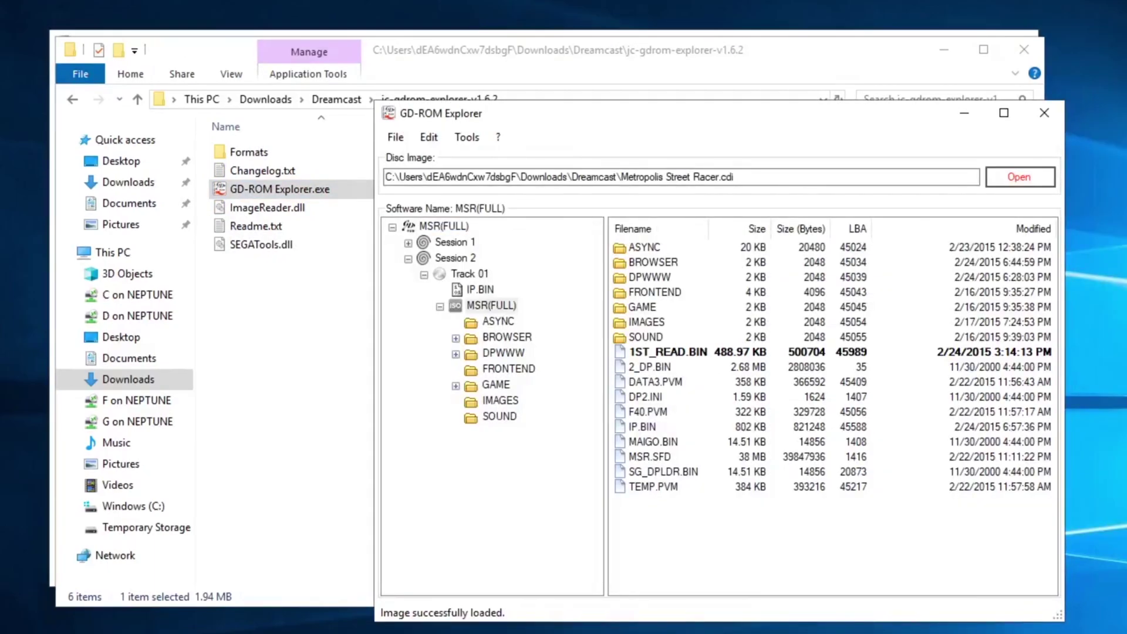
View the contents of the xvi32 folder inside Dreamcast, and return to the Dreamcast folder.
click(317, 317)
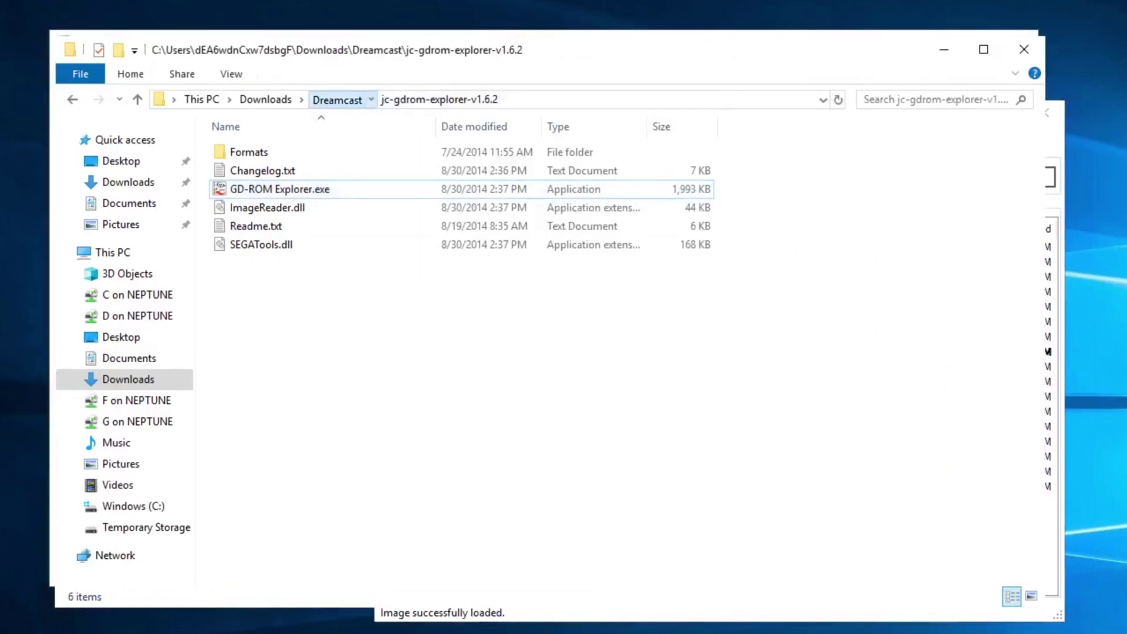
click(336, 99)
double_click(241, 208)
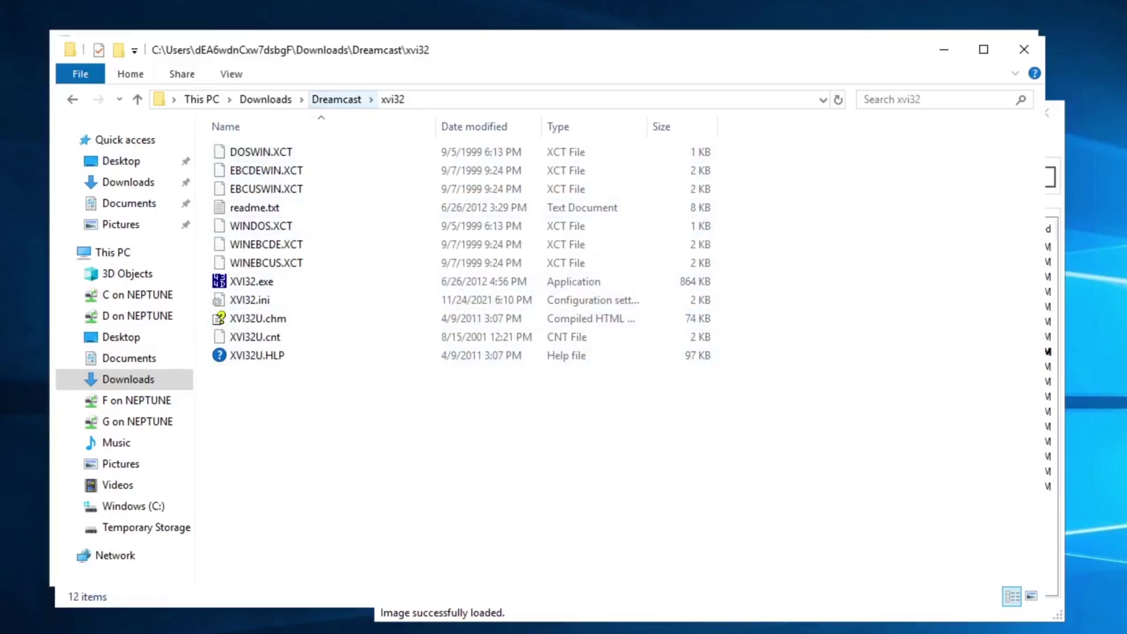
click(337, 100)
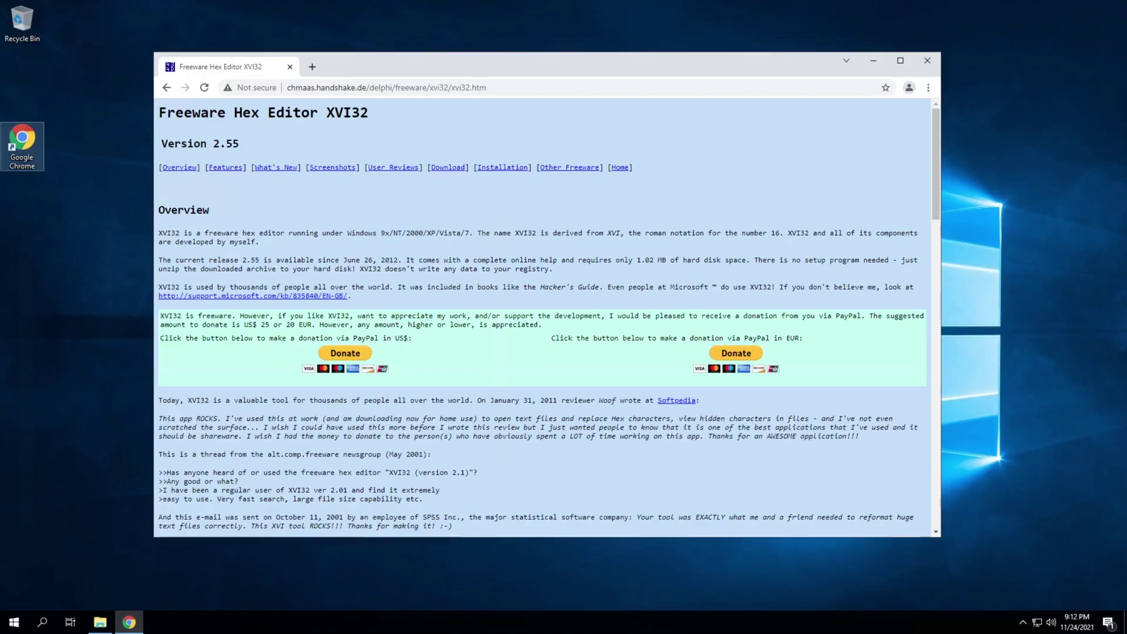
Download the XVI32 release 2.55 archive from its web page and save it as xvi32.zip in the Dreamcast folder.
click(448, 168)
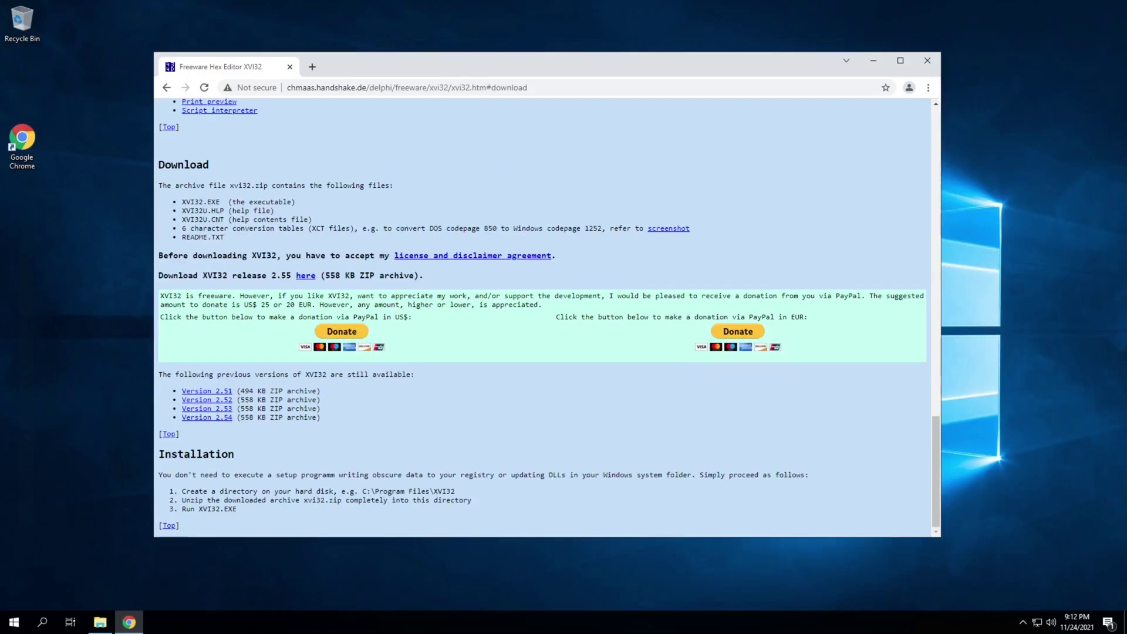
click(305, 275)
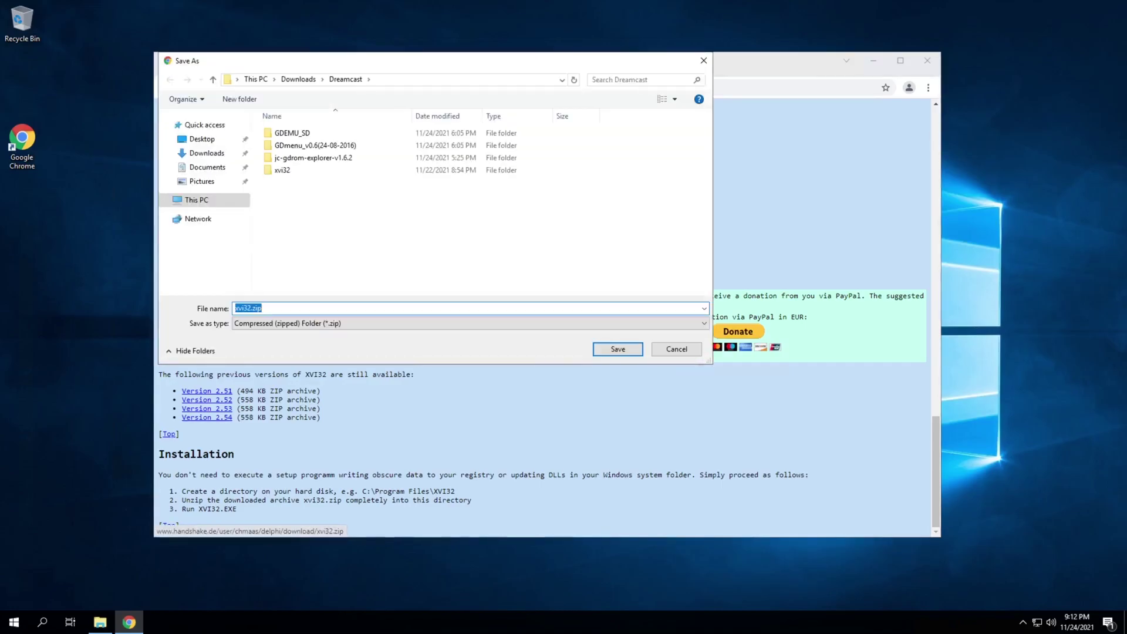
click(617, 349)
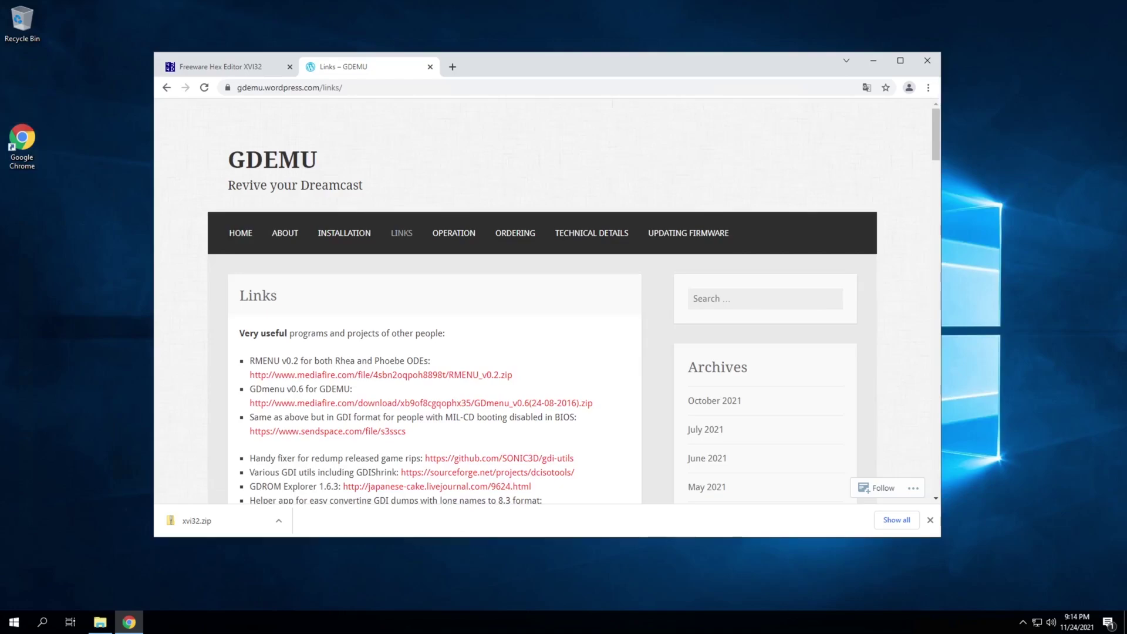
Follow the download links for GDmenu v0.6 and GDEMU_SD.rar, and view the extracted GDmenu and GDEMU_SD folders.
click(514, 402)
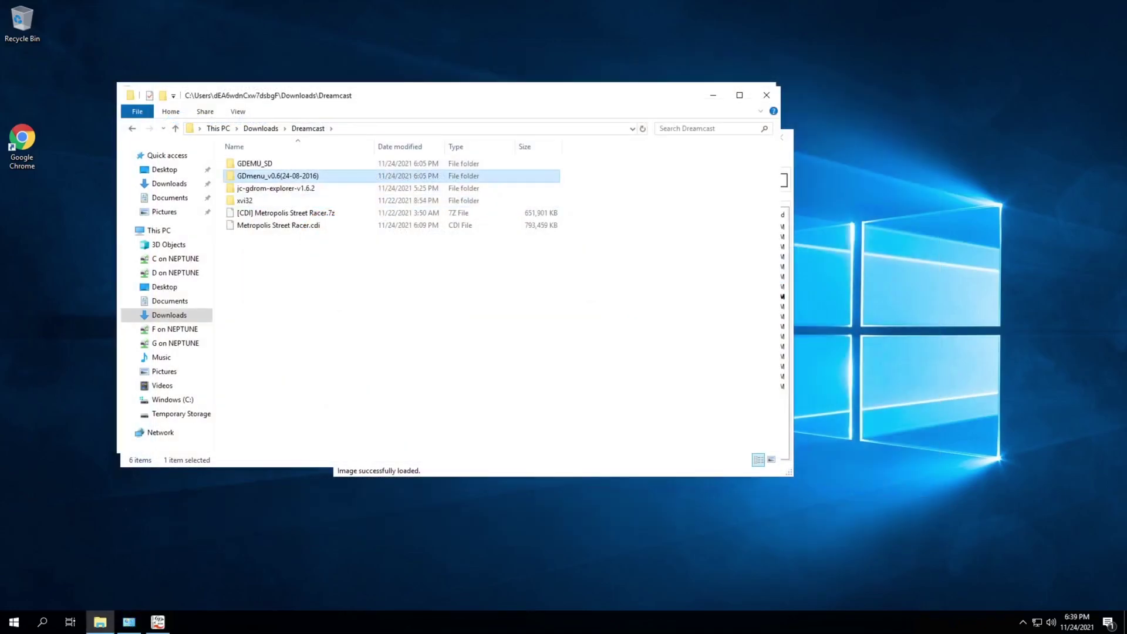
key(Return)
key(Return)
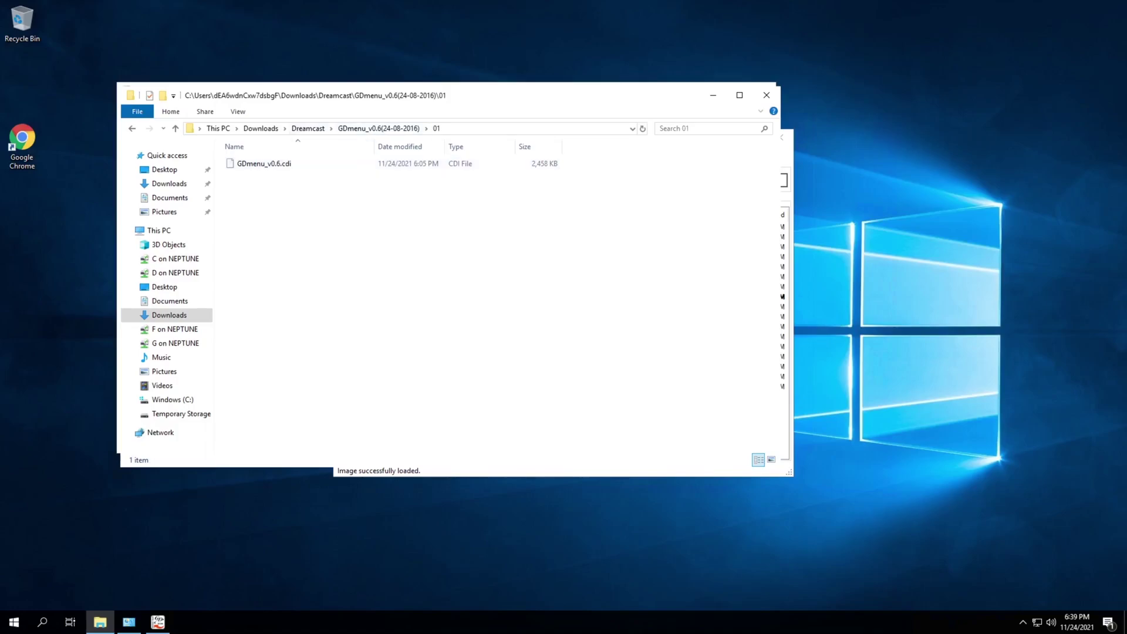
click(308, 128)
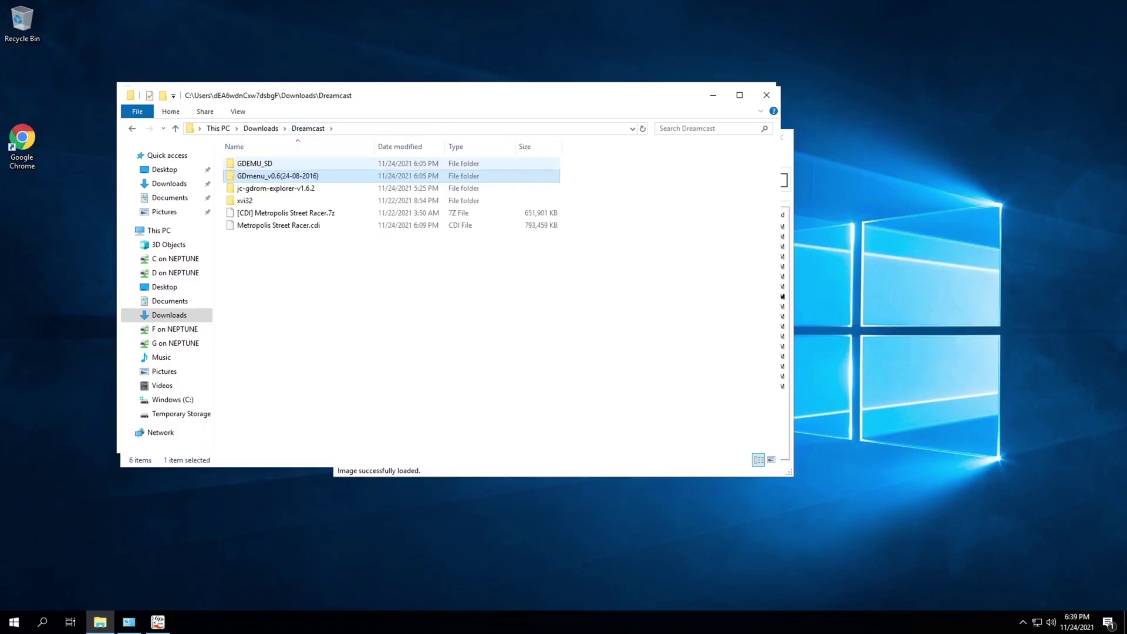
double_click(254, 163)
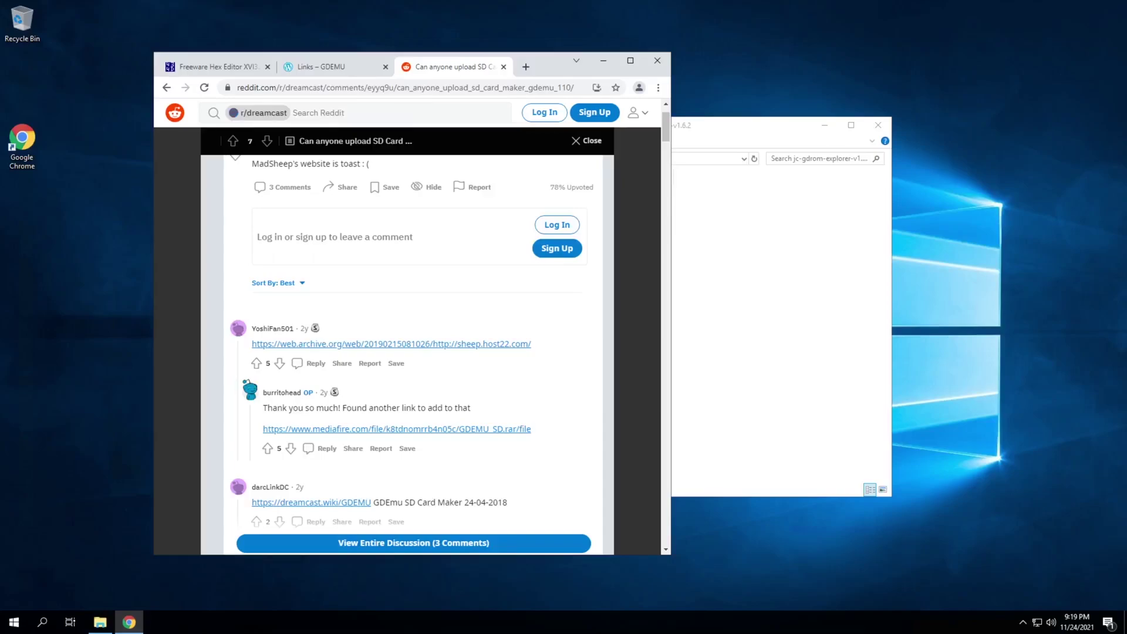
click(397, 429)
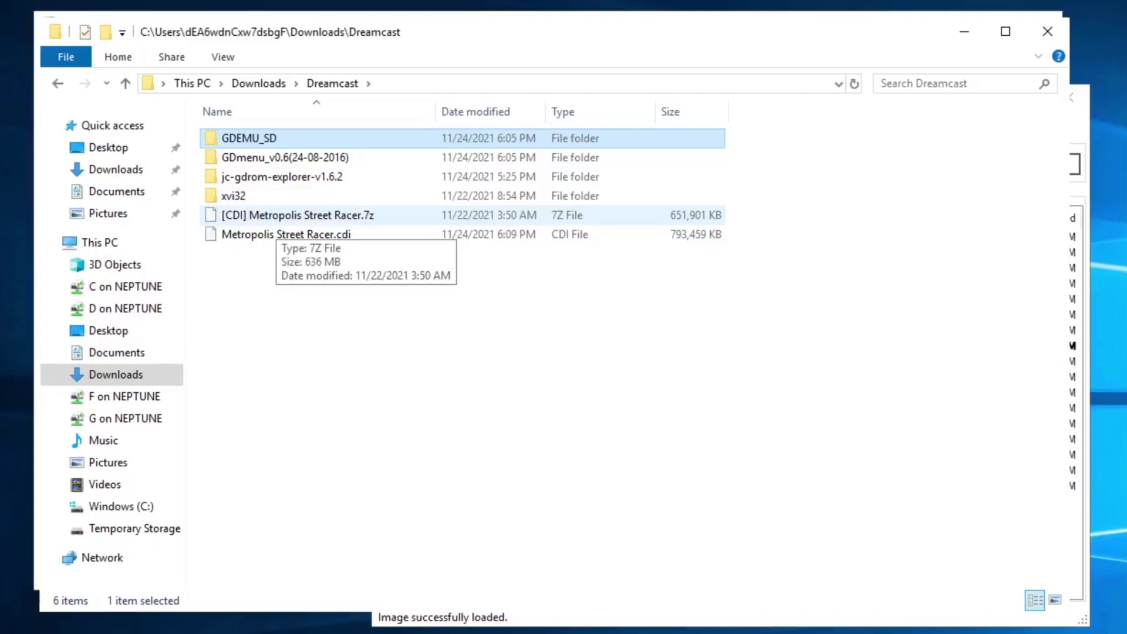
Switch to GD-ROM Explorer, open IP.BIN under Session 2's Track 01, and examine the application title.
click(376, 329)
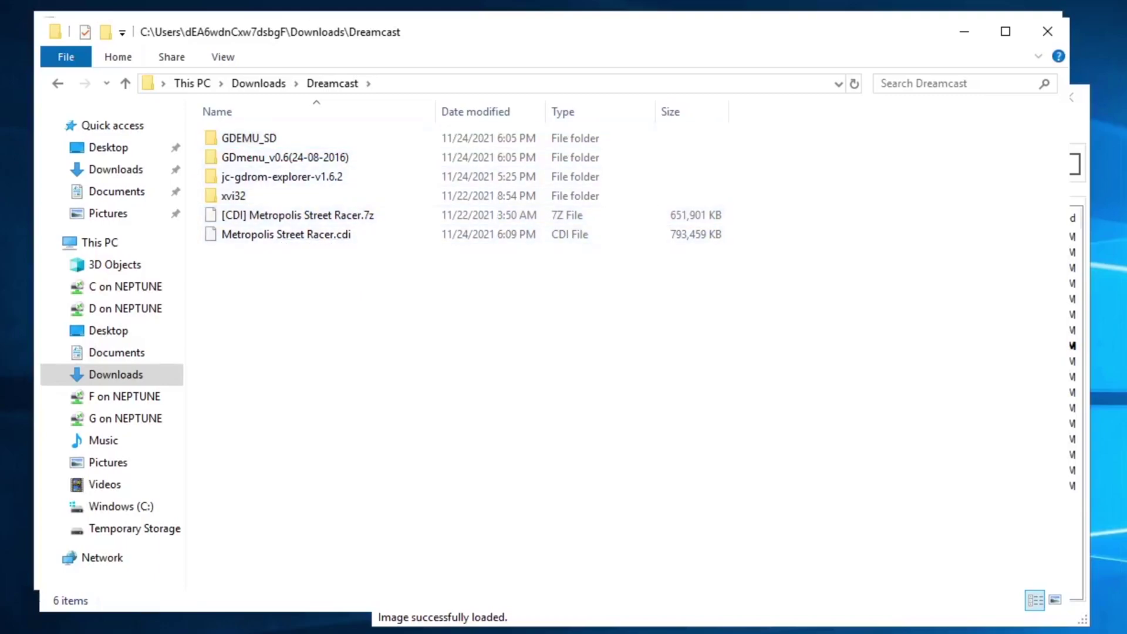
key(alt+Tab)
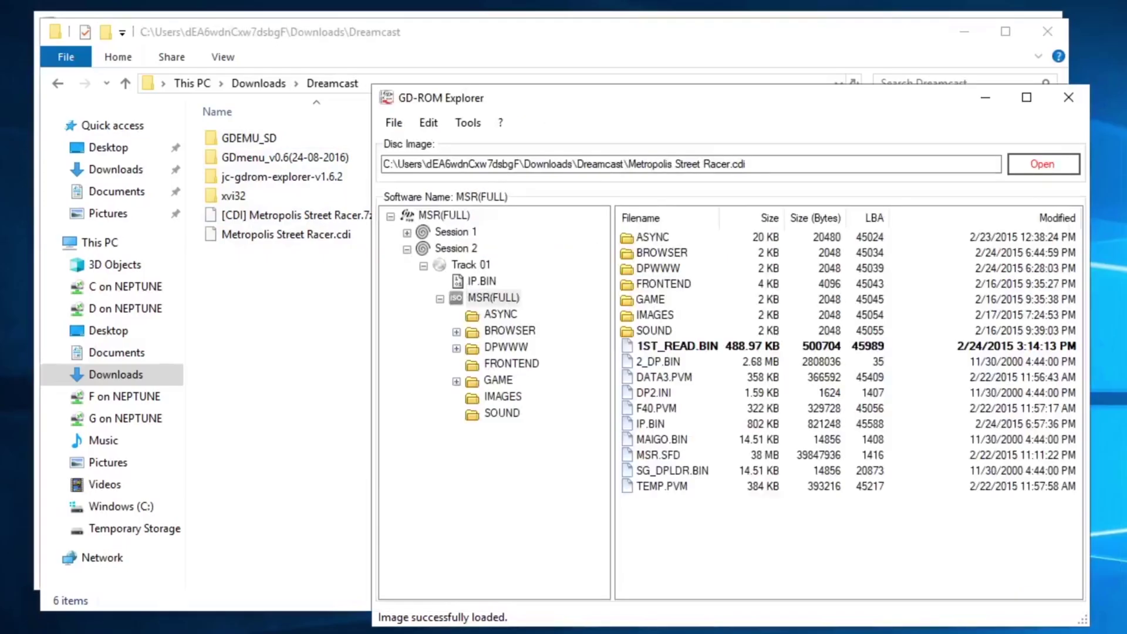
drag(587, 98, 533, 100)
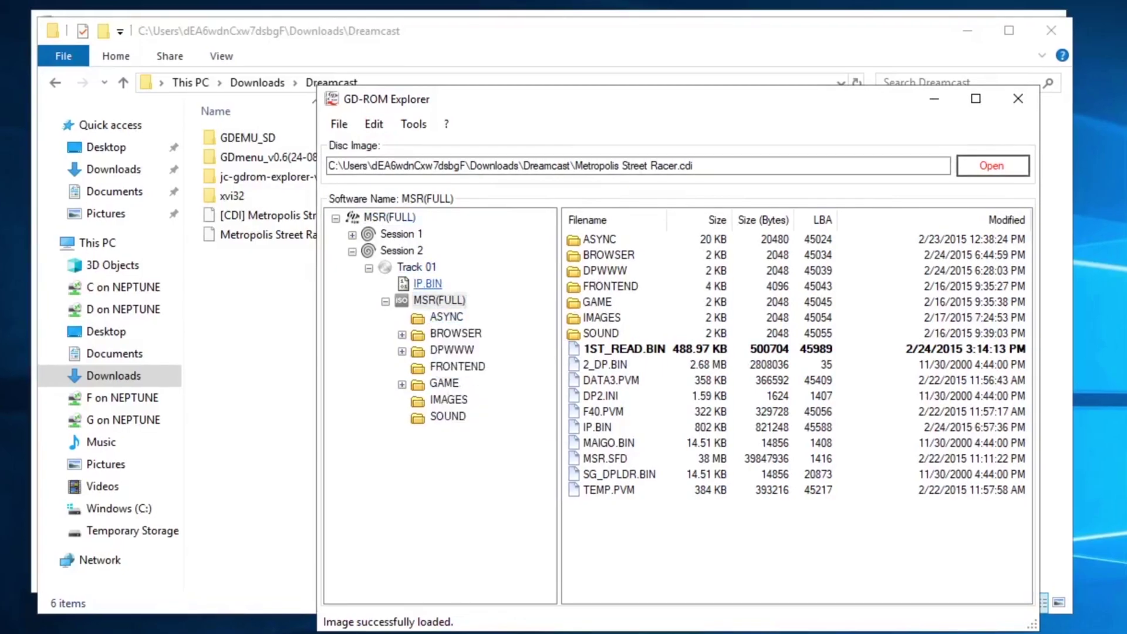
double_click(427, 283)
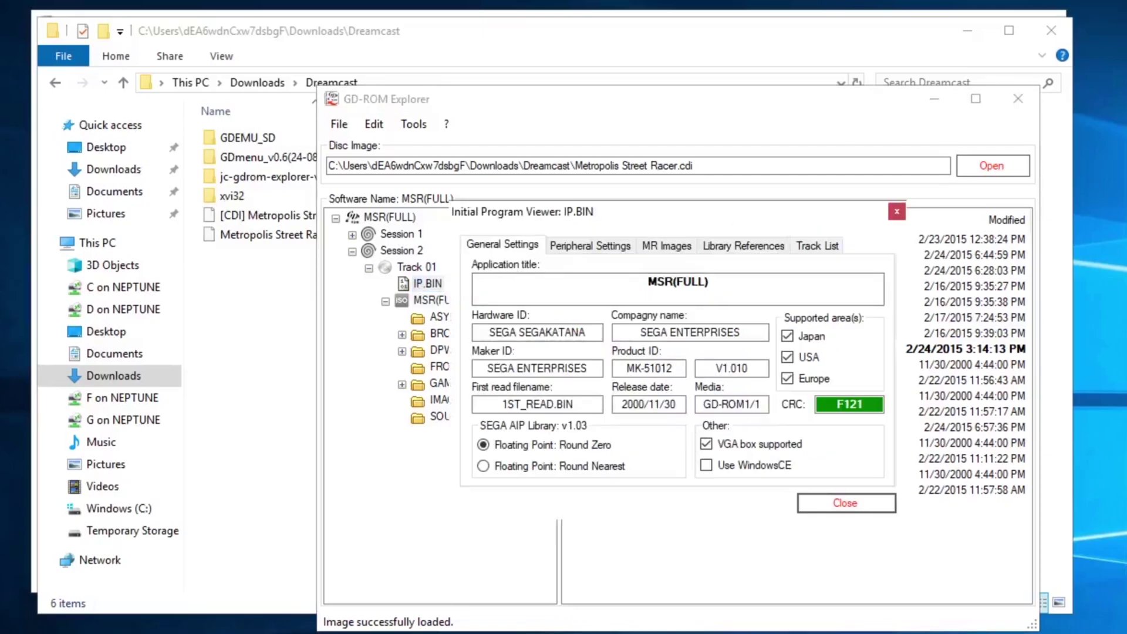
drag(648, 282, 710, 283)
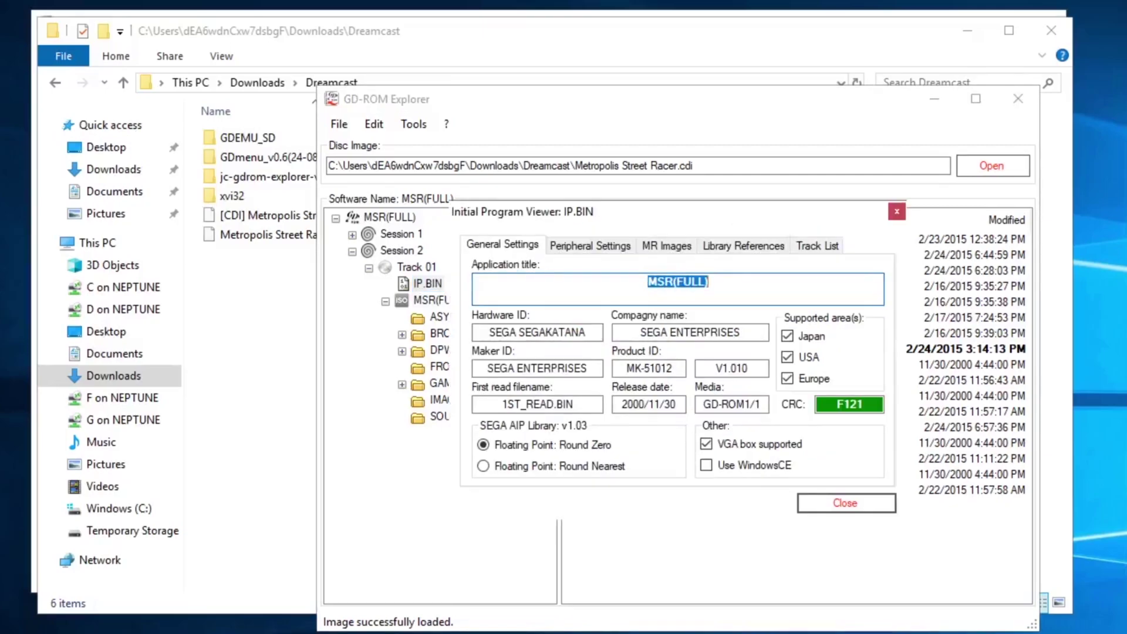
click(709, 282)
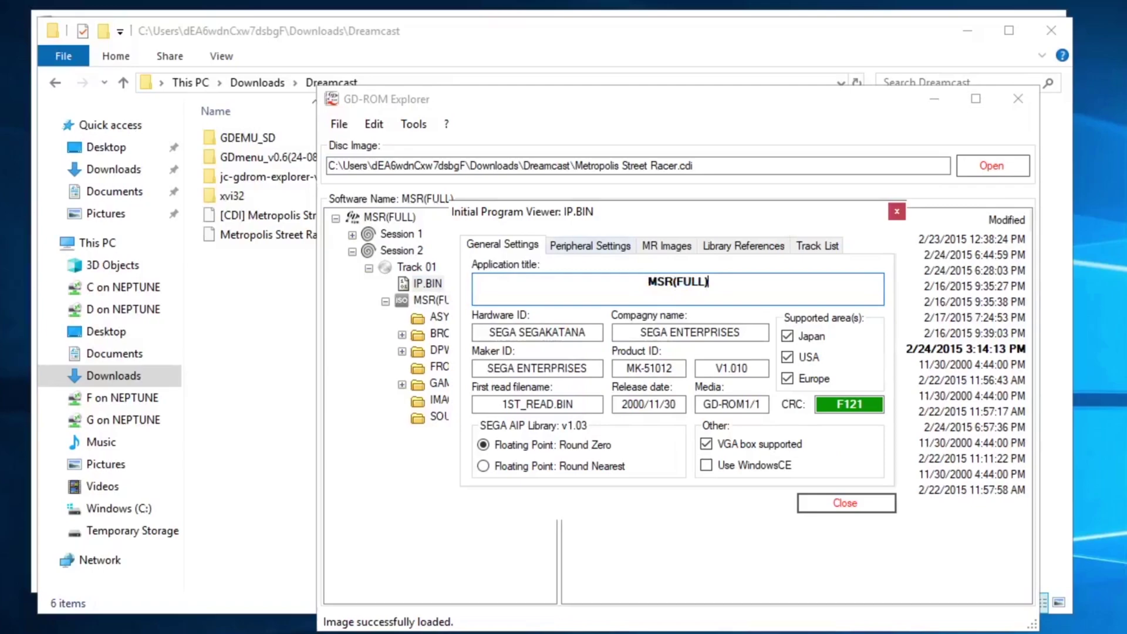
double_click(709, 282)
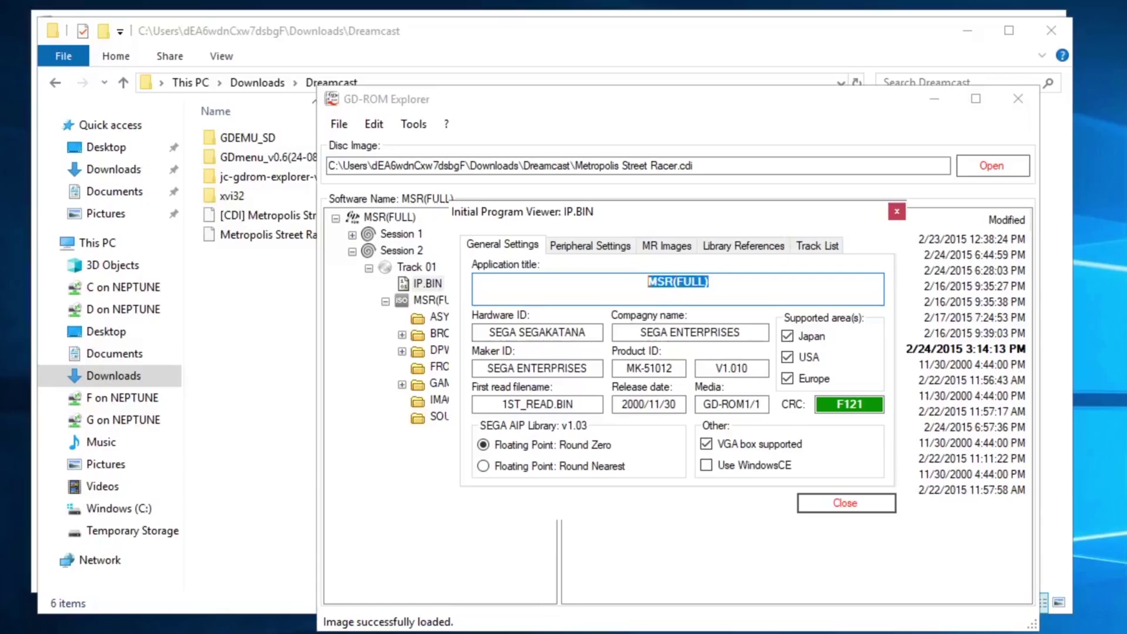
click(648, 281)
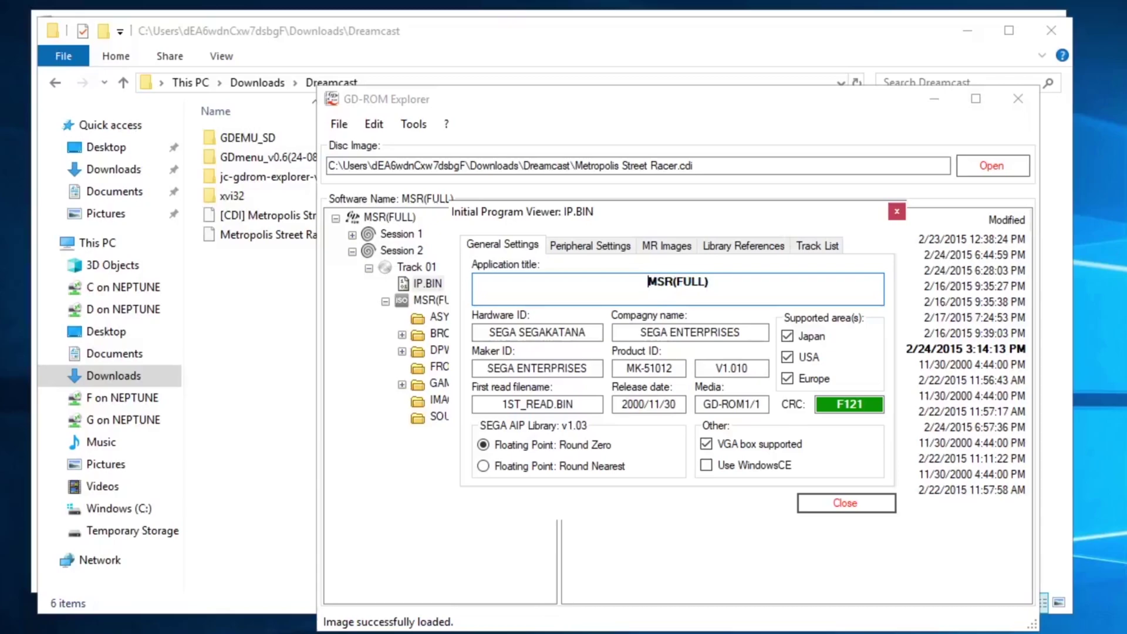
View the SEGA license, custom branding and trademark images stored in IP.BIN, and close the viewer and GD-ROM Explorer.
click(667, 245)
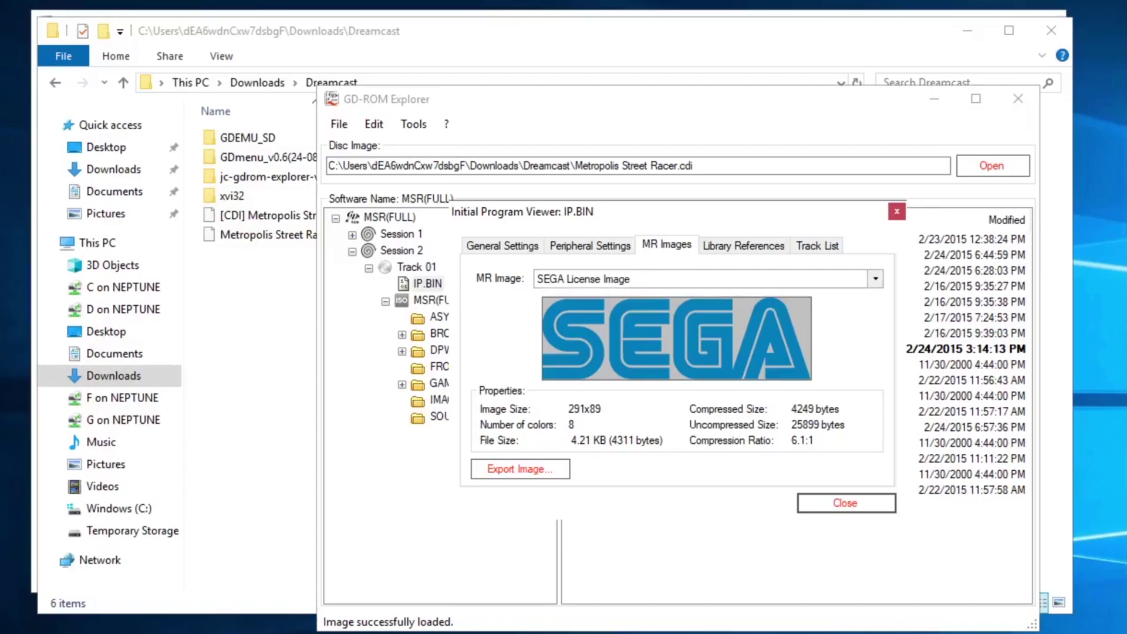
click(875, 279)
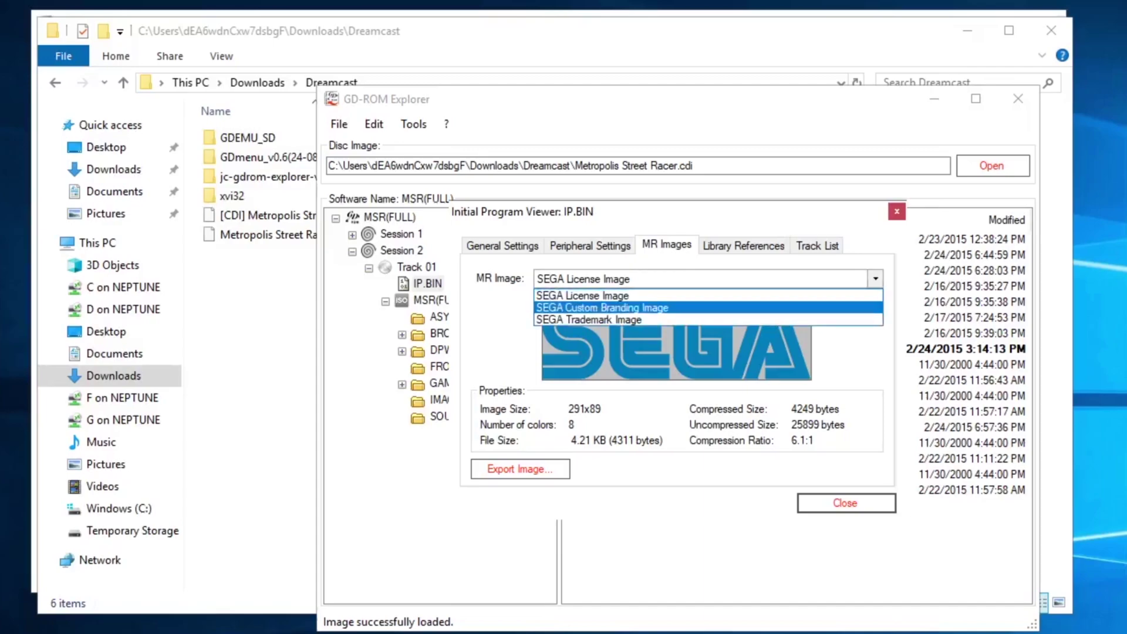
click(602, 308)
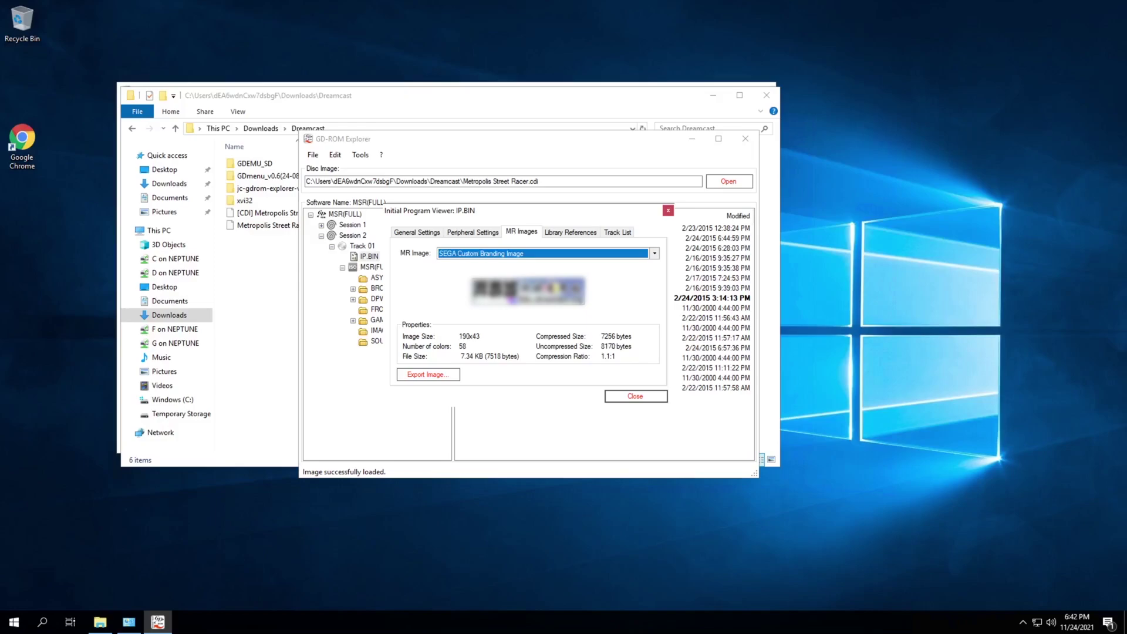
click(654, 254)
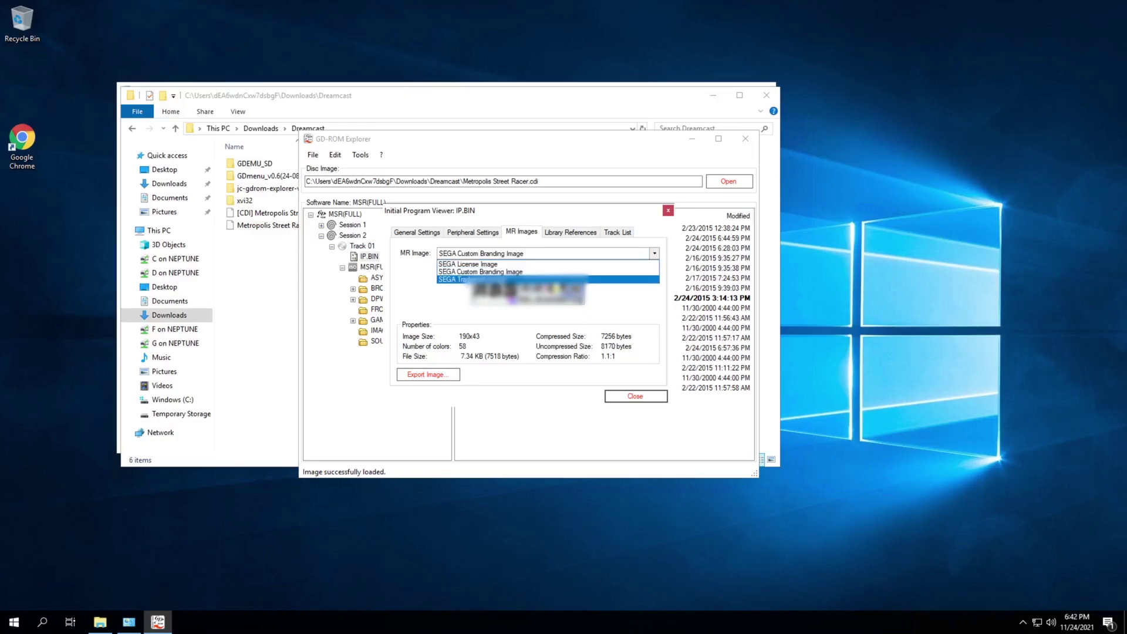
click(458, 280)
click(655, 254)
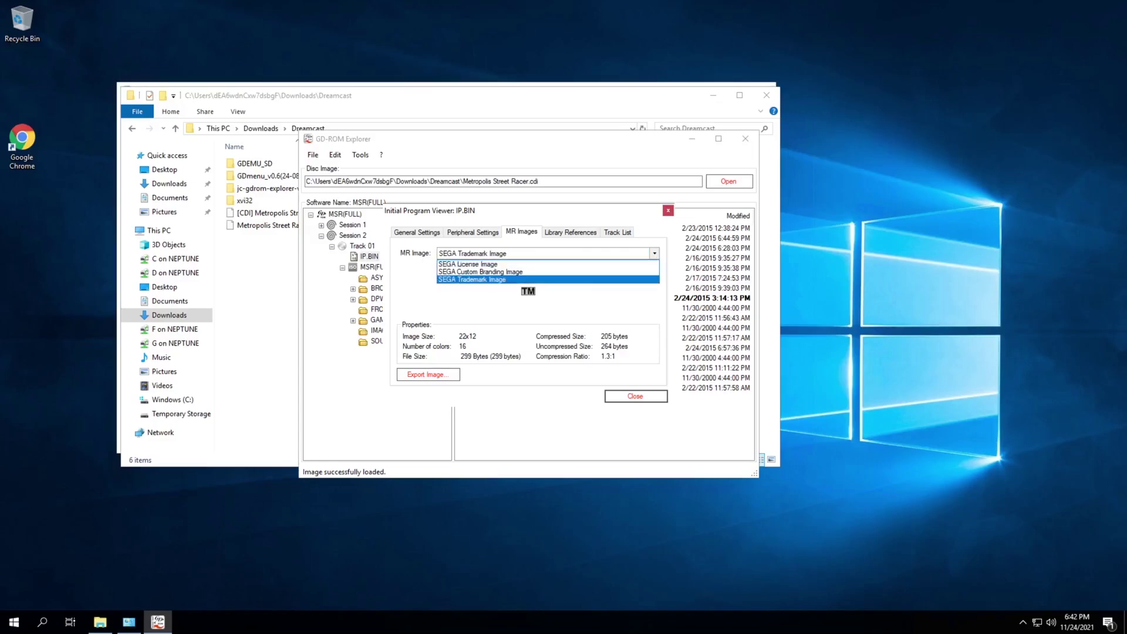
click(668, 211)
click(745, 139)
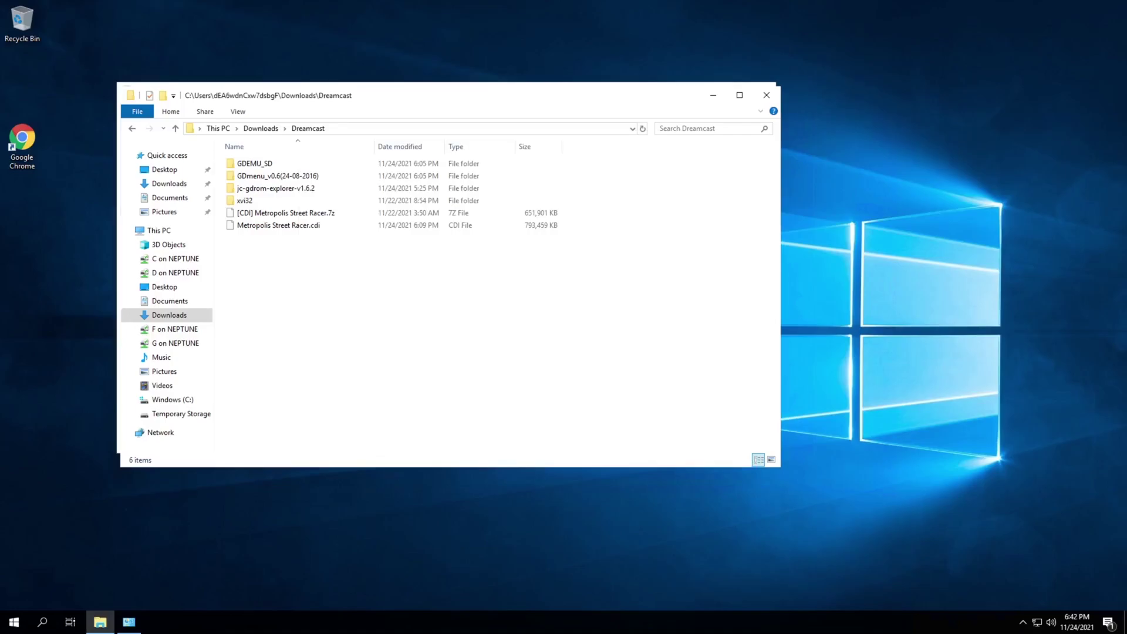
Launch the XVI32 hex editor from the xvi32 folder and open Metropolis Street Racer.cdi in it.
double_click(244, 200)
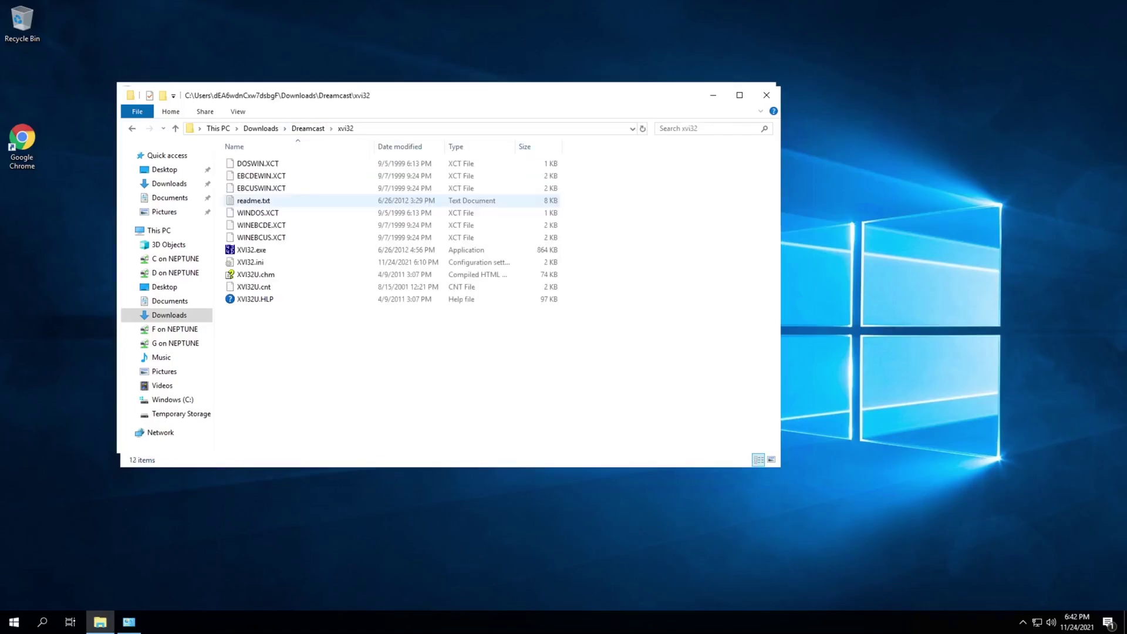
double_click(251, 249)
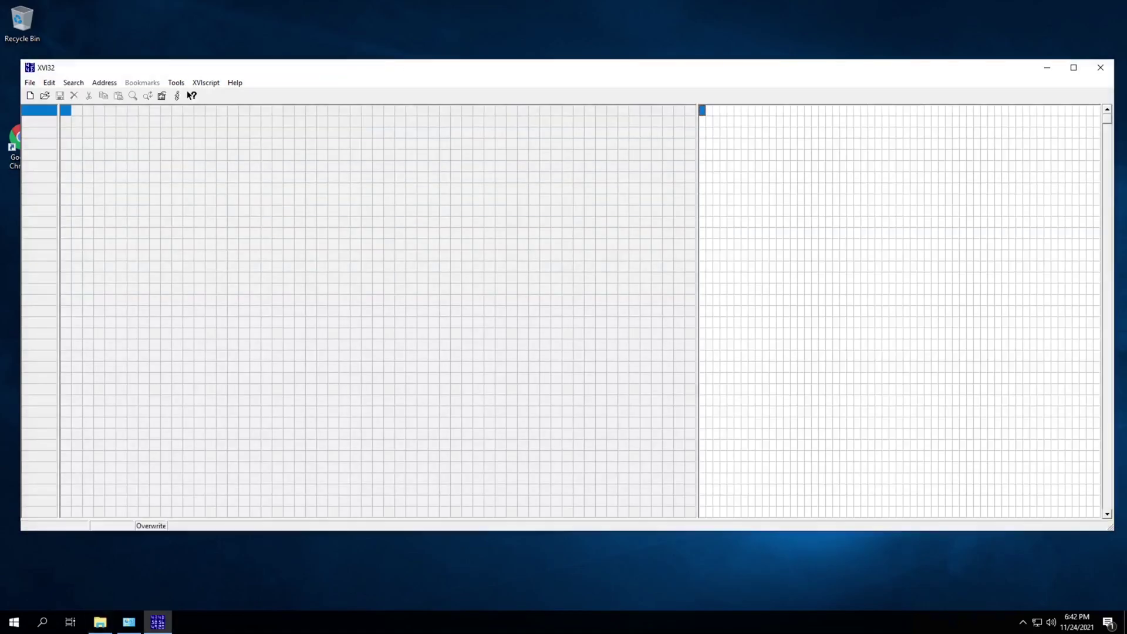
click(45, 95)
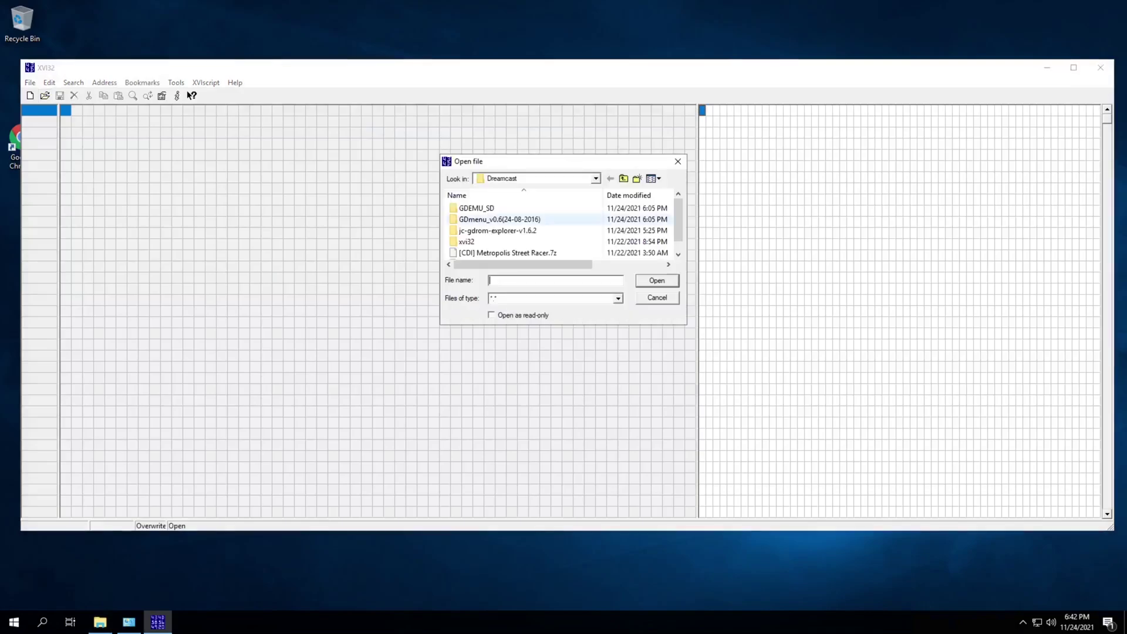
scroll(511, 253, down, 1)
click(511, 252)
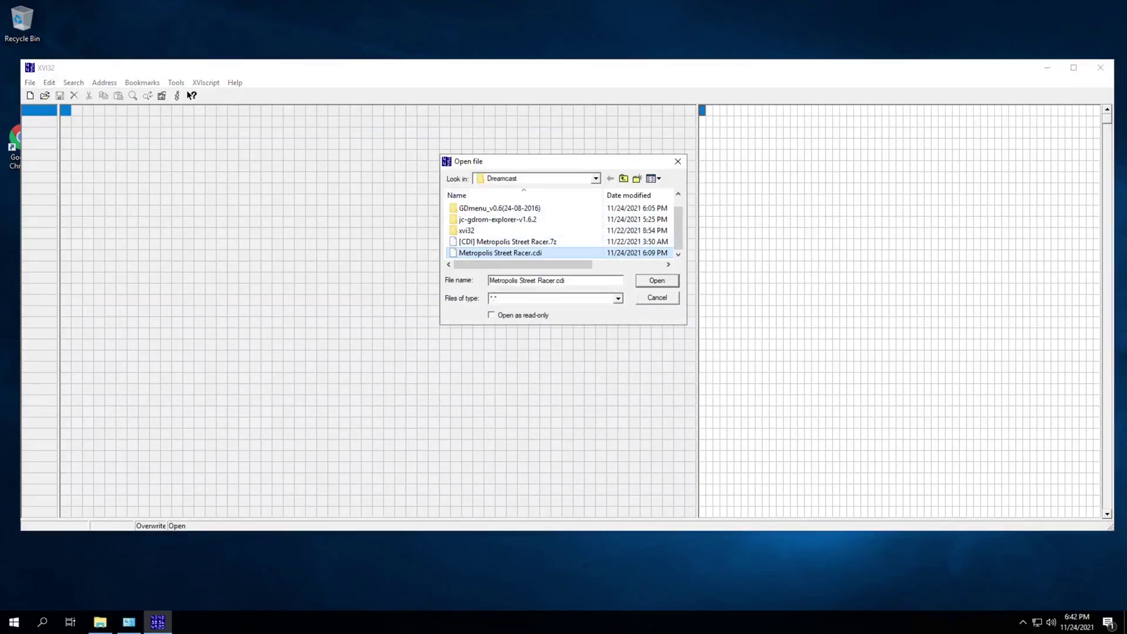
key(F2)
key(Escape)
key(Return)
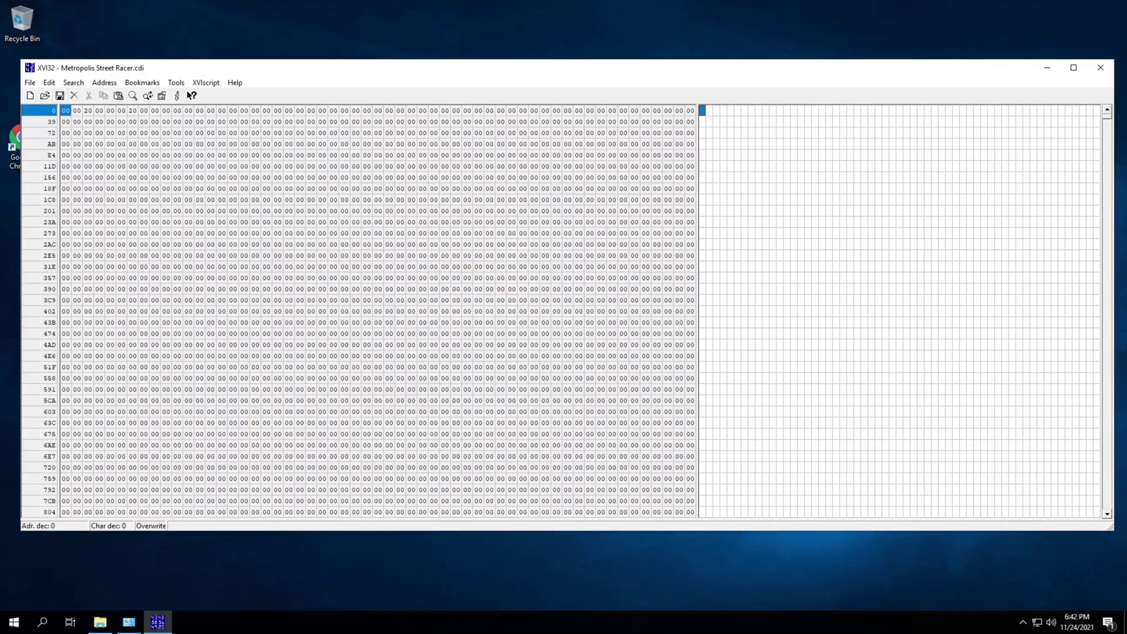
Examine the hex data in the first rows of the Metropolis Street Racer image.
key(Down)
key(Down)
key(Down)
key(Down)
key(Down)
key(Down)
key(Down)
key(Down)
key(Down)
key(Down)
key(Down)
key(Down)
key(Down)
key(Down)
key(Down)
key(Down)
key(Down)
key(Down)
key(Down)
key(Down)
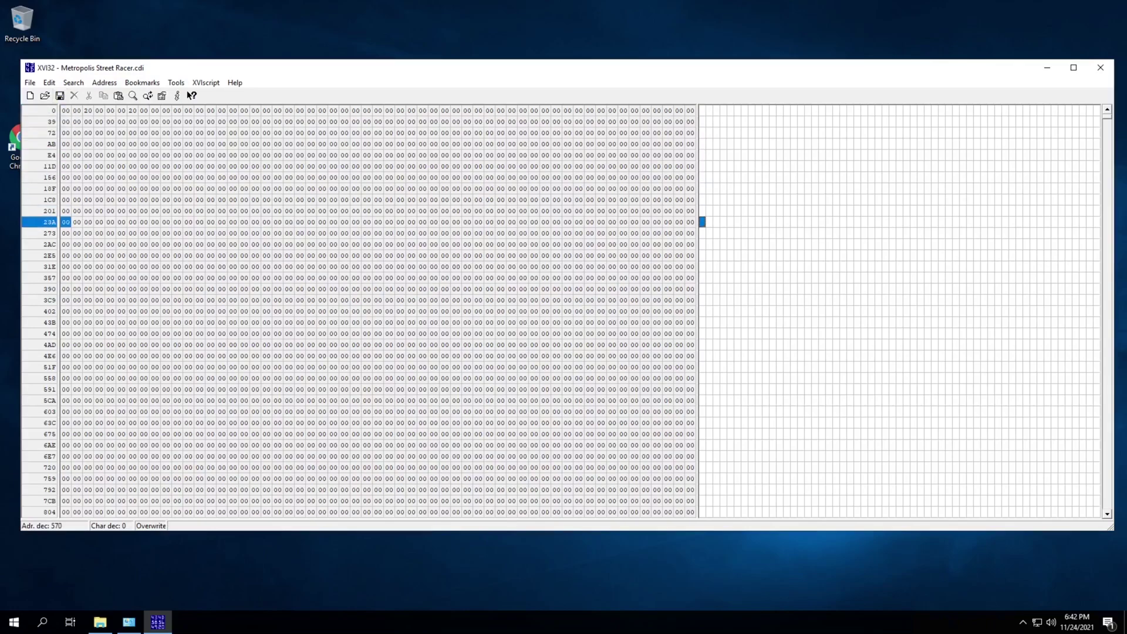
Check the IP.BIN application title in GD-ROM Explorer and search the disc image in XVI32 for the text string MSR(FULL).
scroll(378, 312, up, 11)
scroll(378, 311, down, 11)
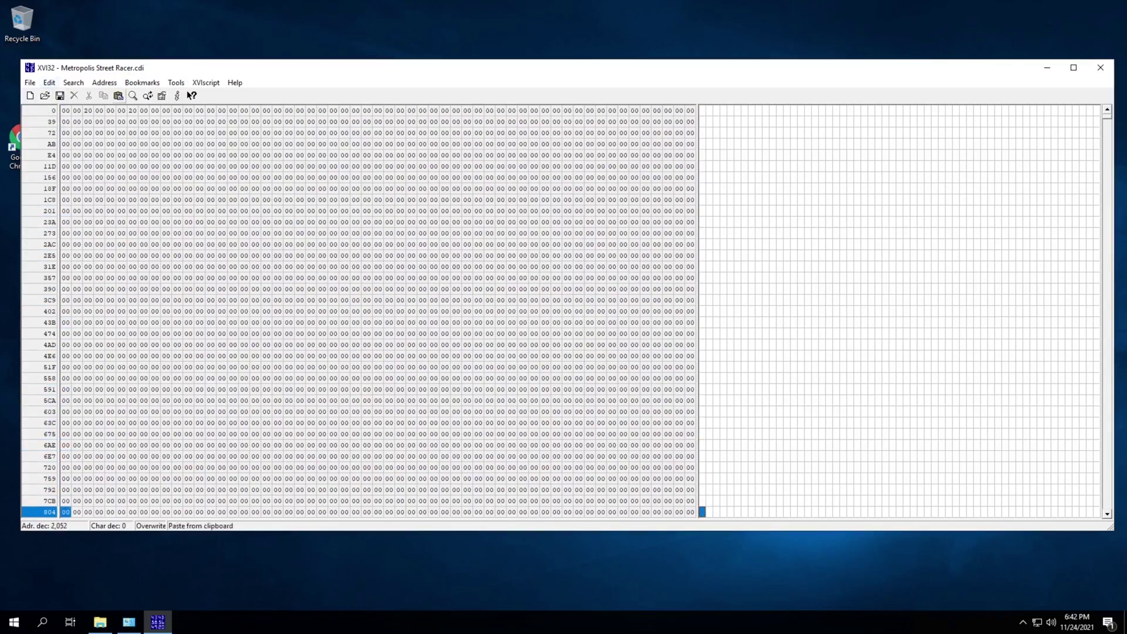
click(73, 82)
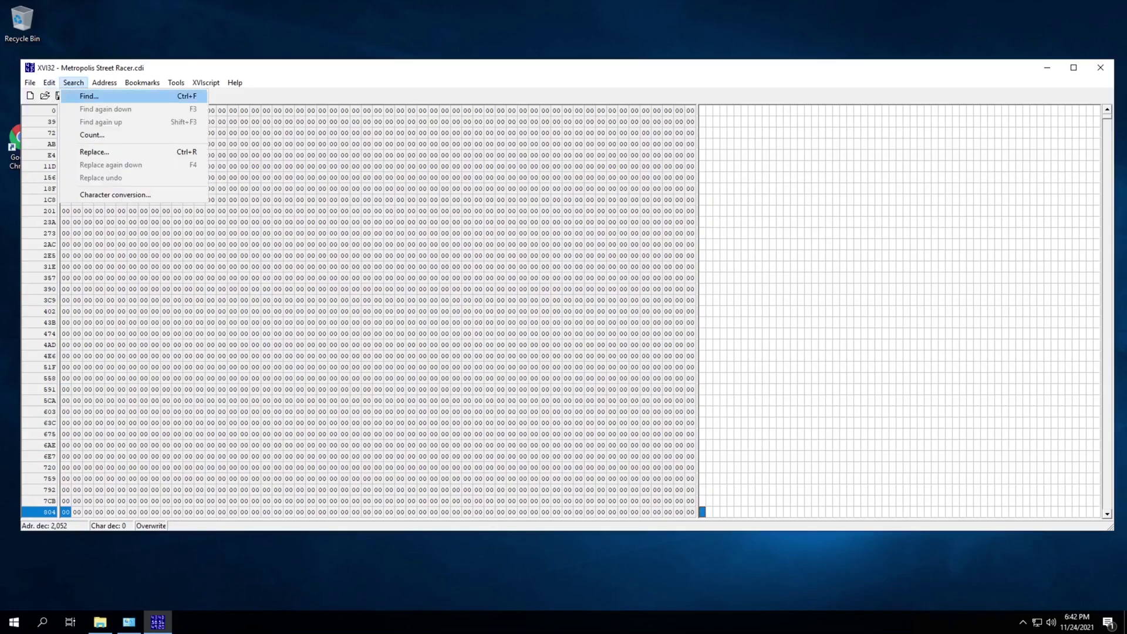
click(90, 96)
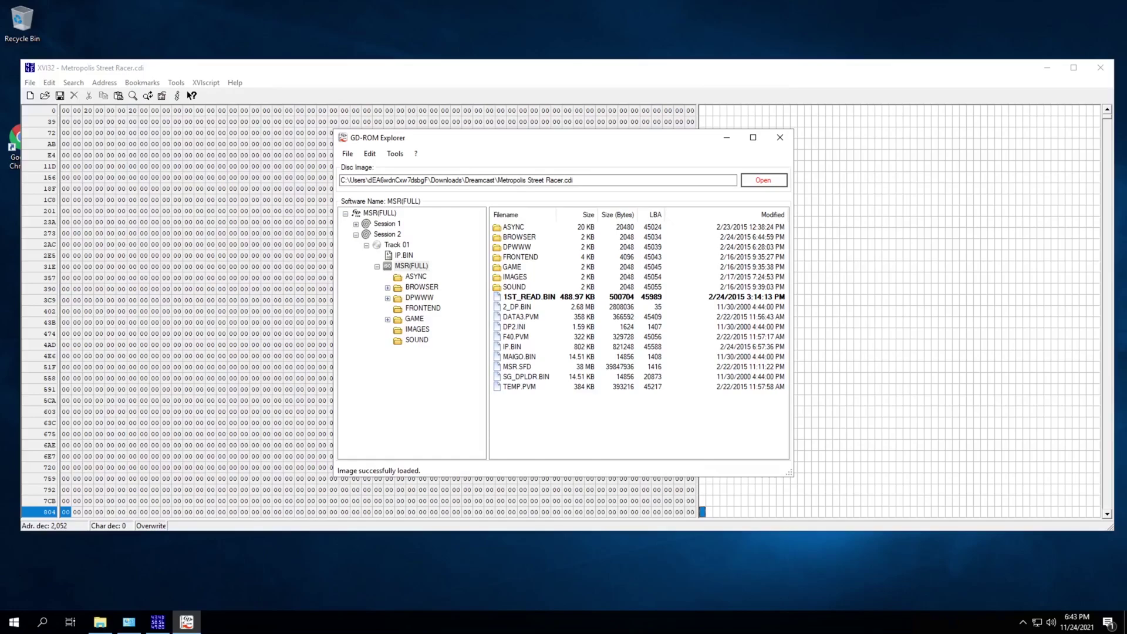
double_click(404, 255)
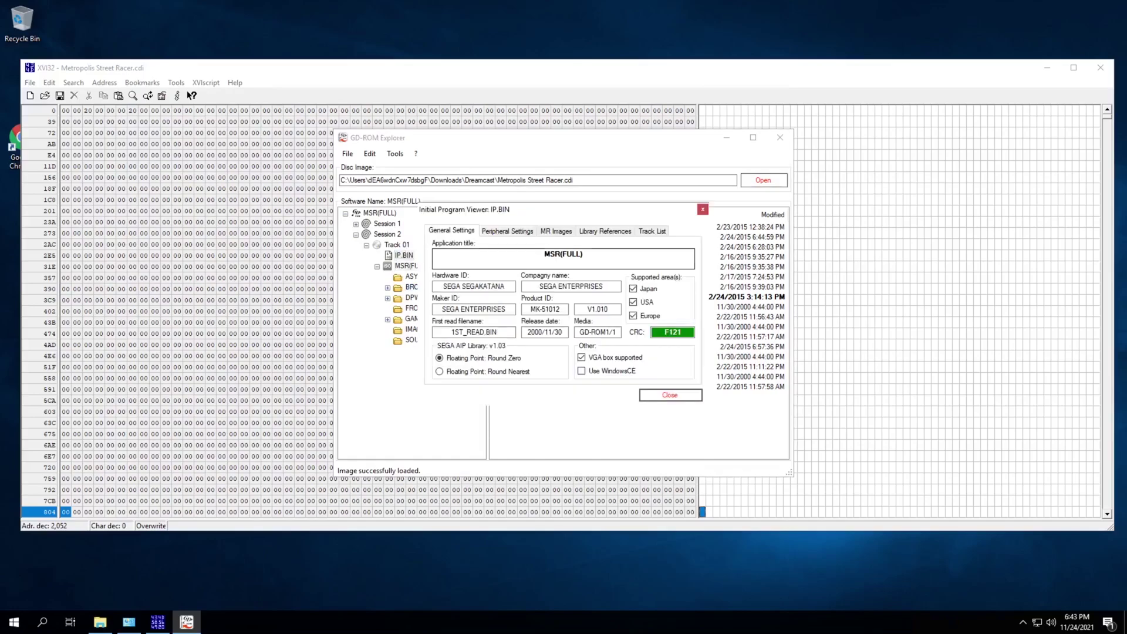
double_click(563, 254)
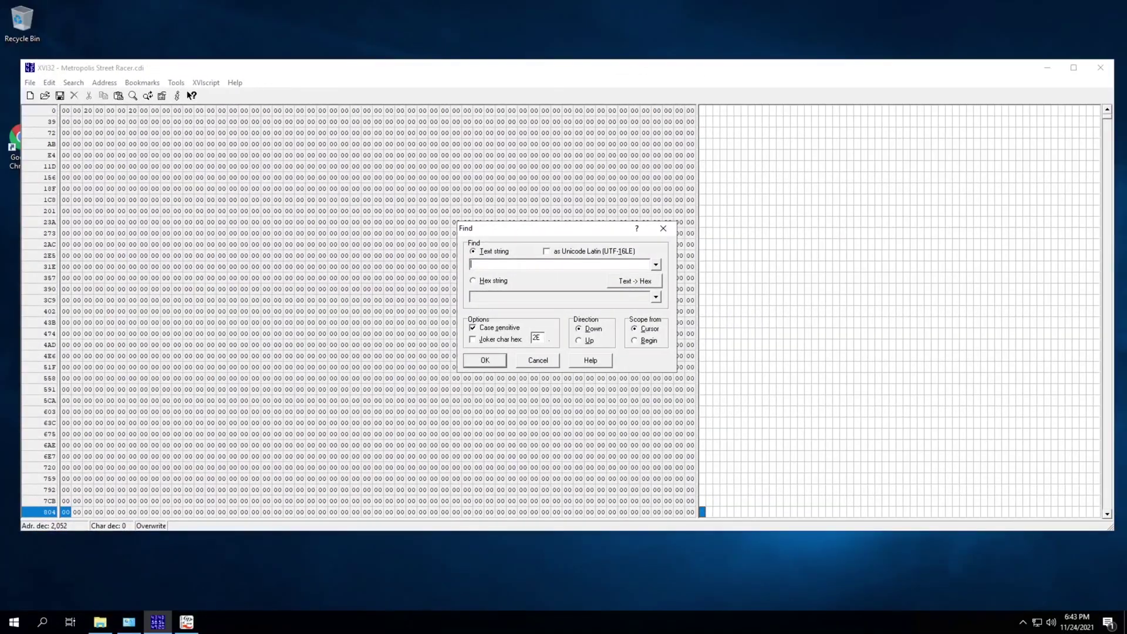
text(MSR(FULL)
key(Return)
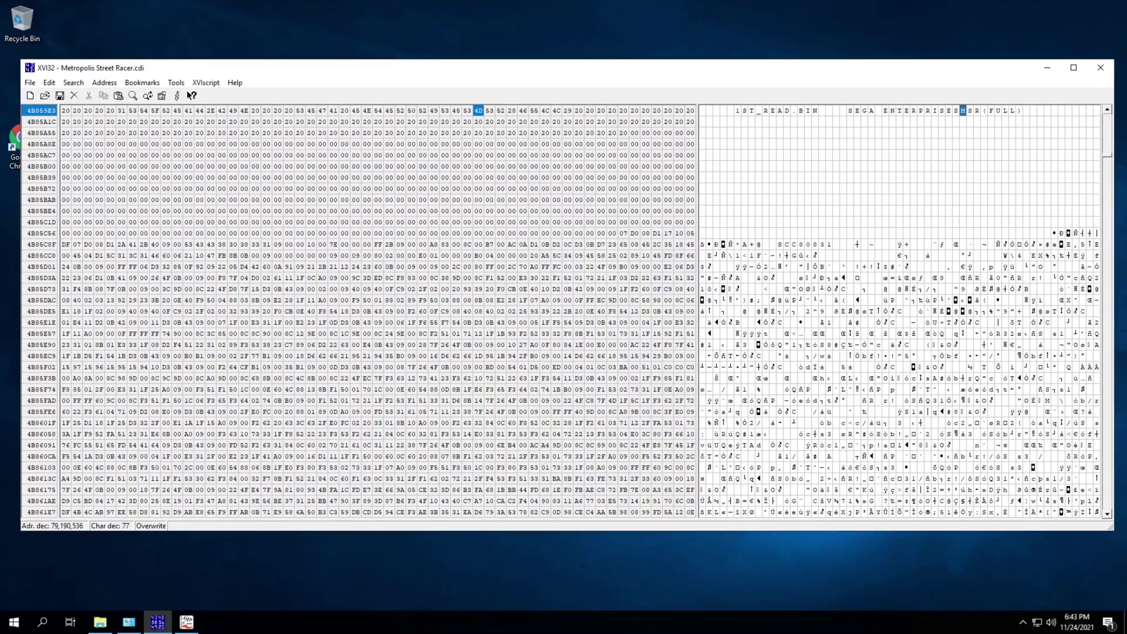
Examine the title field from the M of MSR(FULL) through the trailing space bytes (20) that pad it.
key(Home)
key(Up)
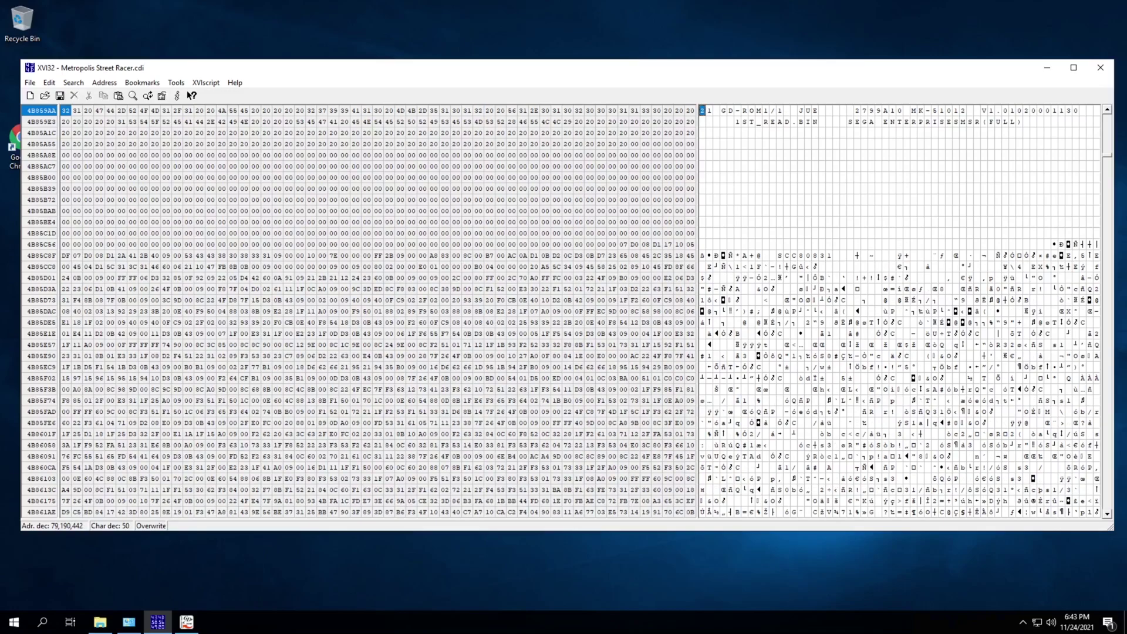
click(963, 122)
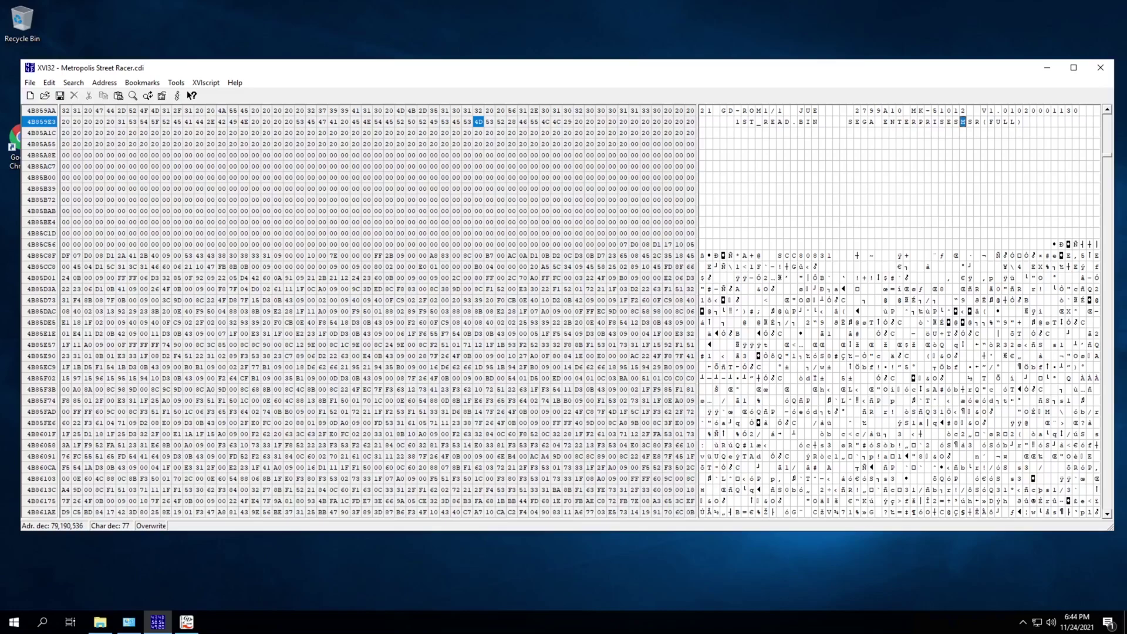
click(579, 122)
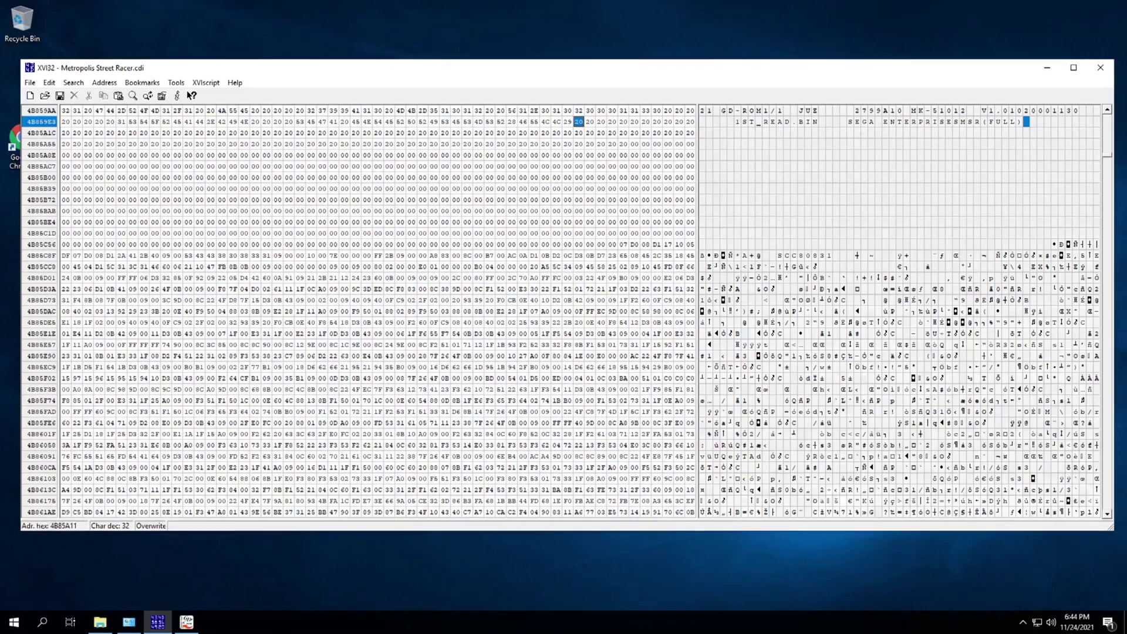
key(Right)
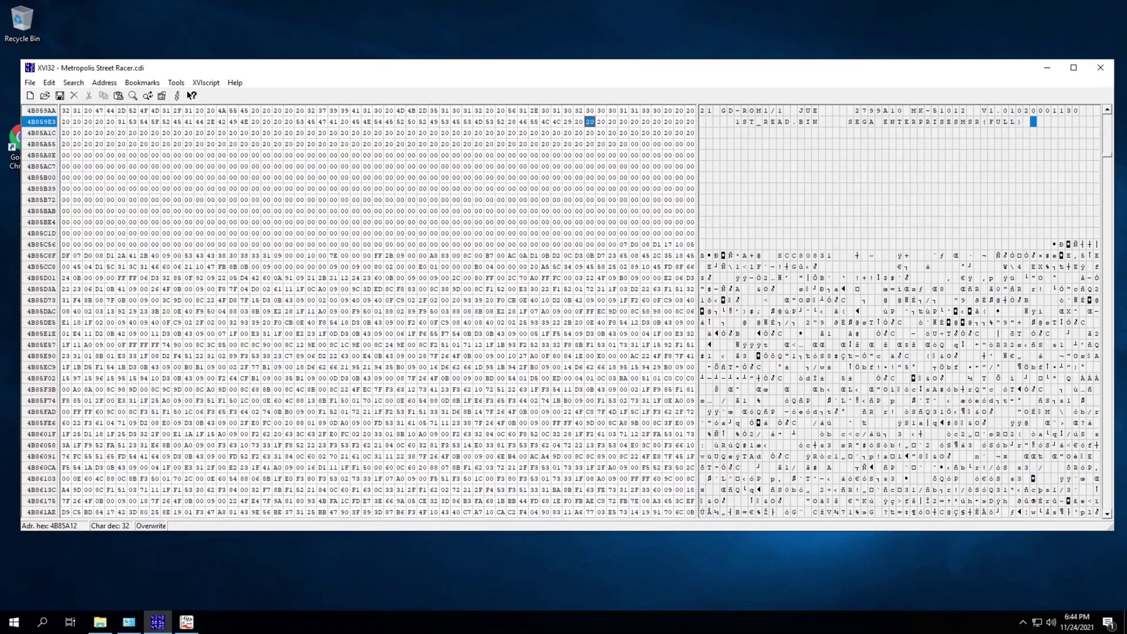
click(624, 144)
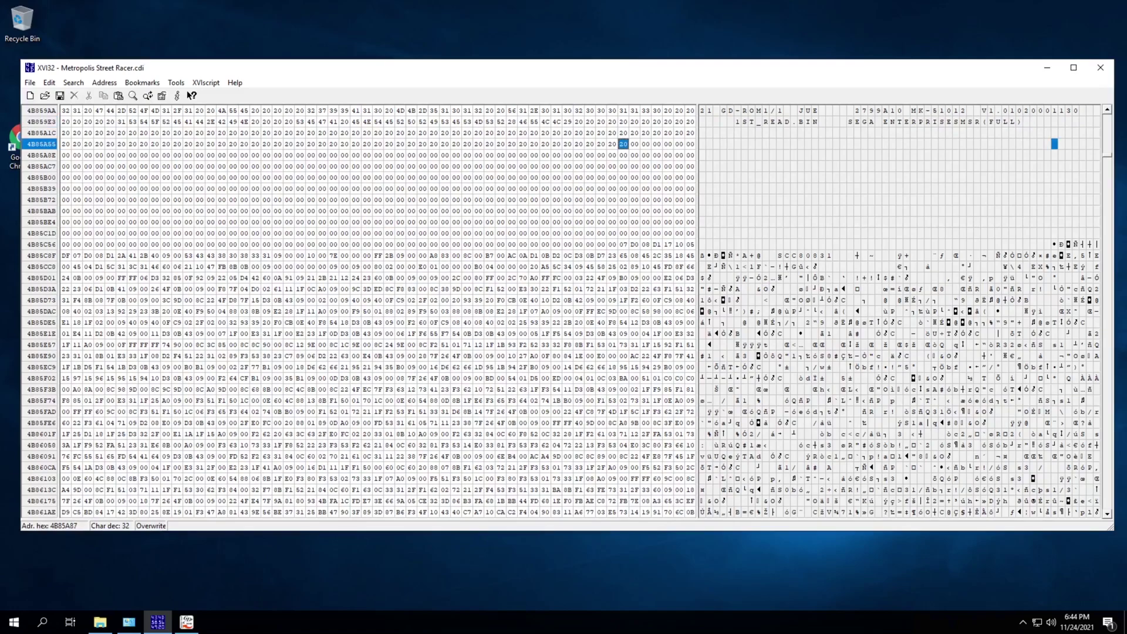
Overwrite the MSR(FULL) title with METROPOLIS STREET RACER, starting at its M, and save the image.
click(963, 121)
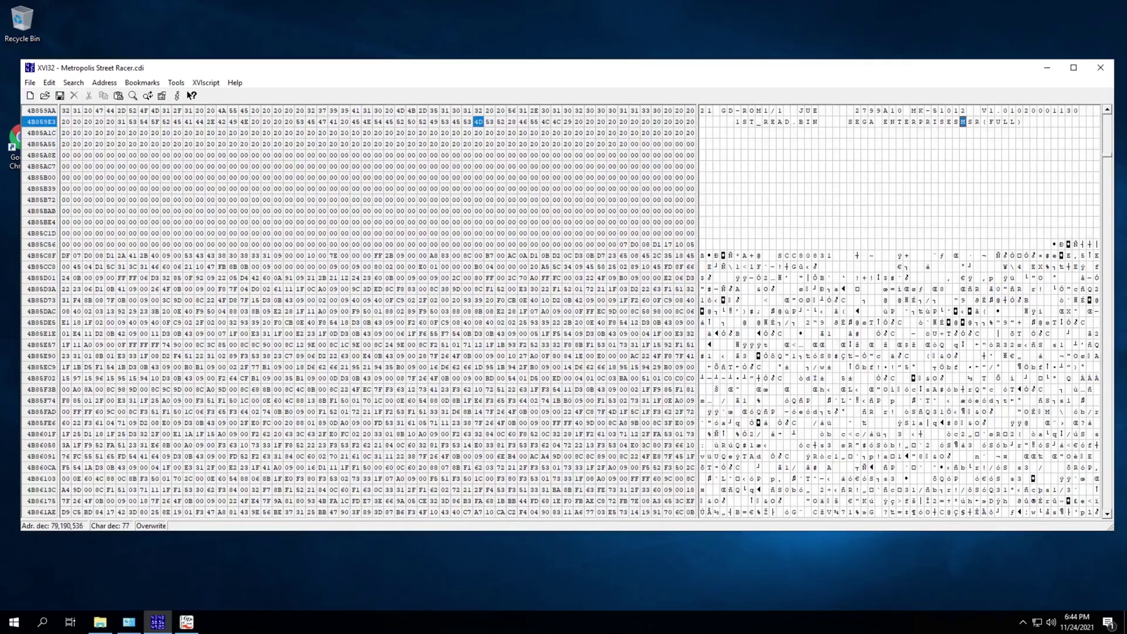
key(Right)
text(ETROPOLIS STREET RACER)
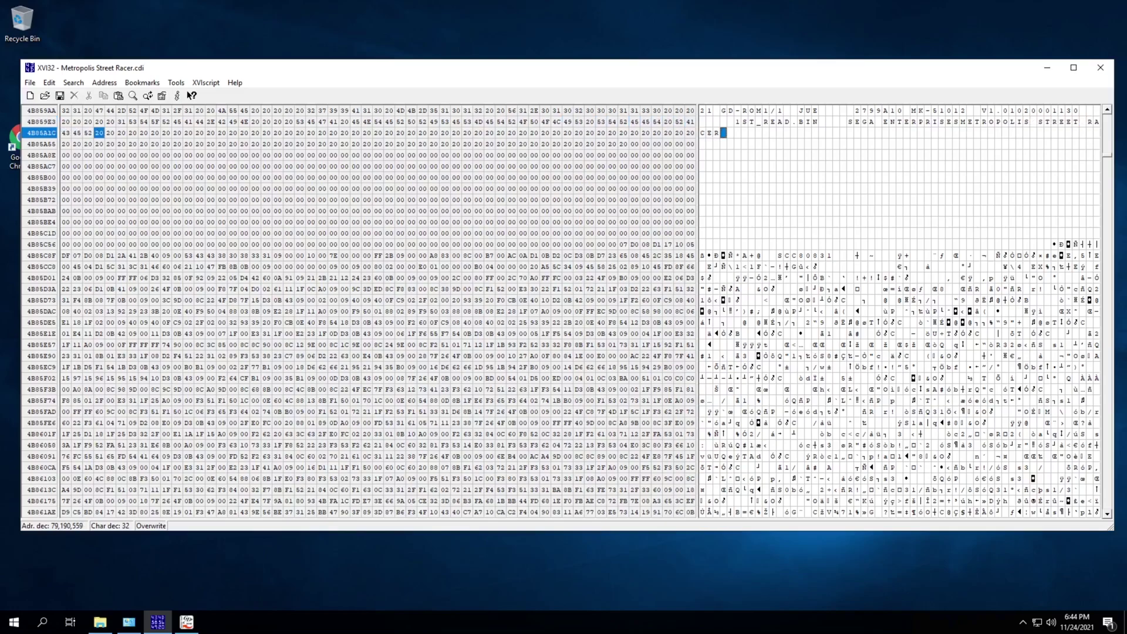
click(815, 178)
key(ctrl+s)
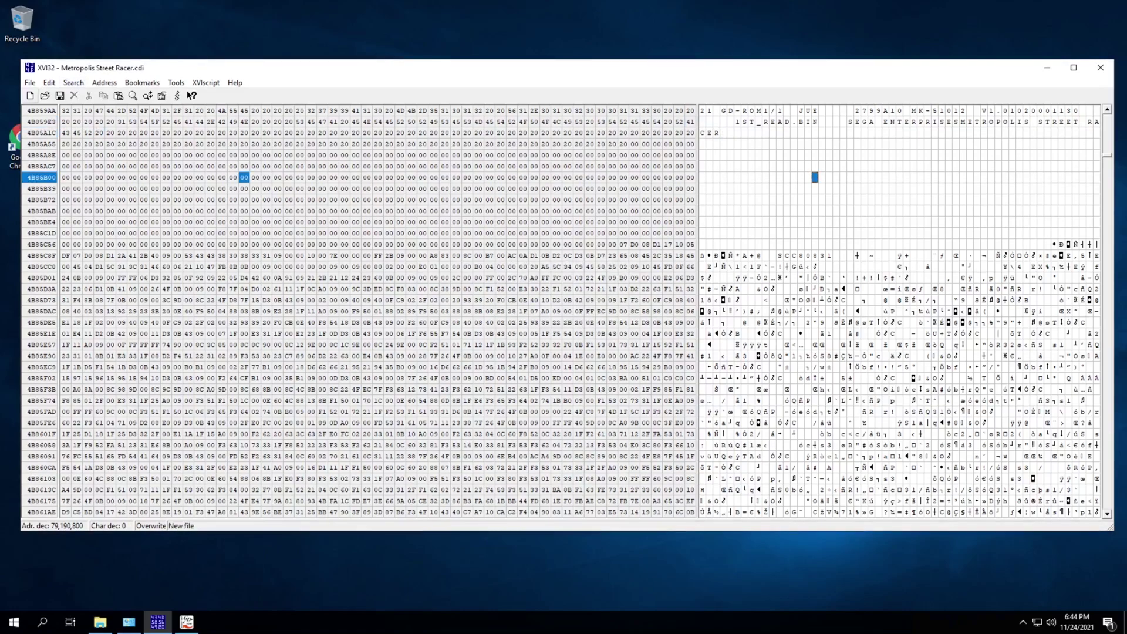
click(60, 96)
Switch to GD-ROM Explorer, reload Metropolis Street Racer.cdi, and check the application title in its IP.BIN.
click(187, 622)
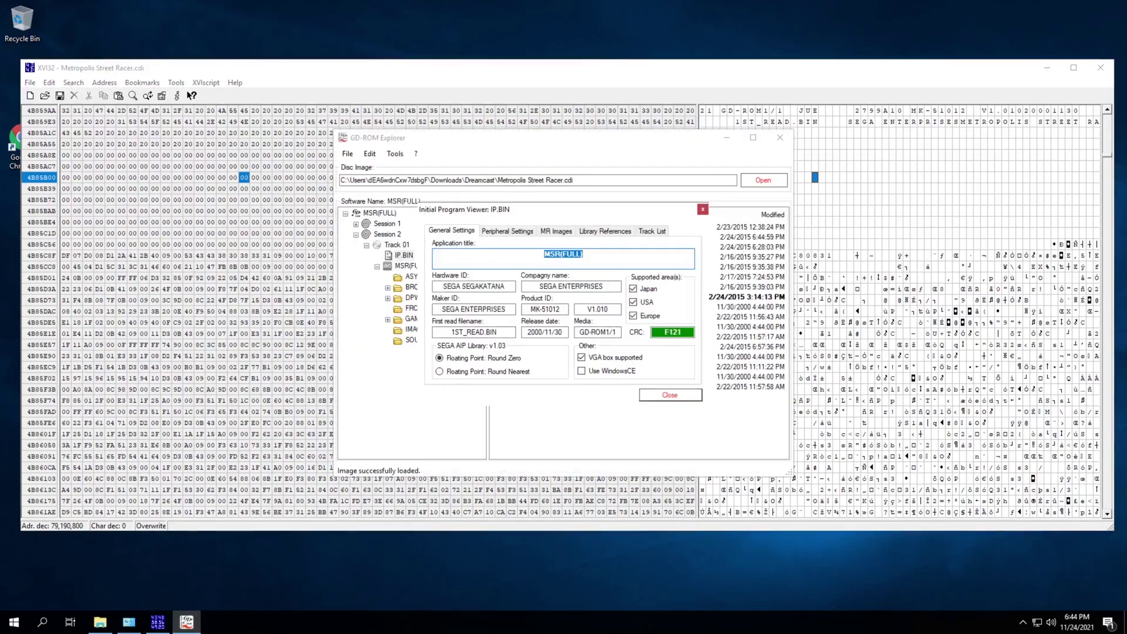
click(670, 395)
click(763, 180)
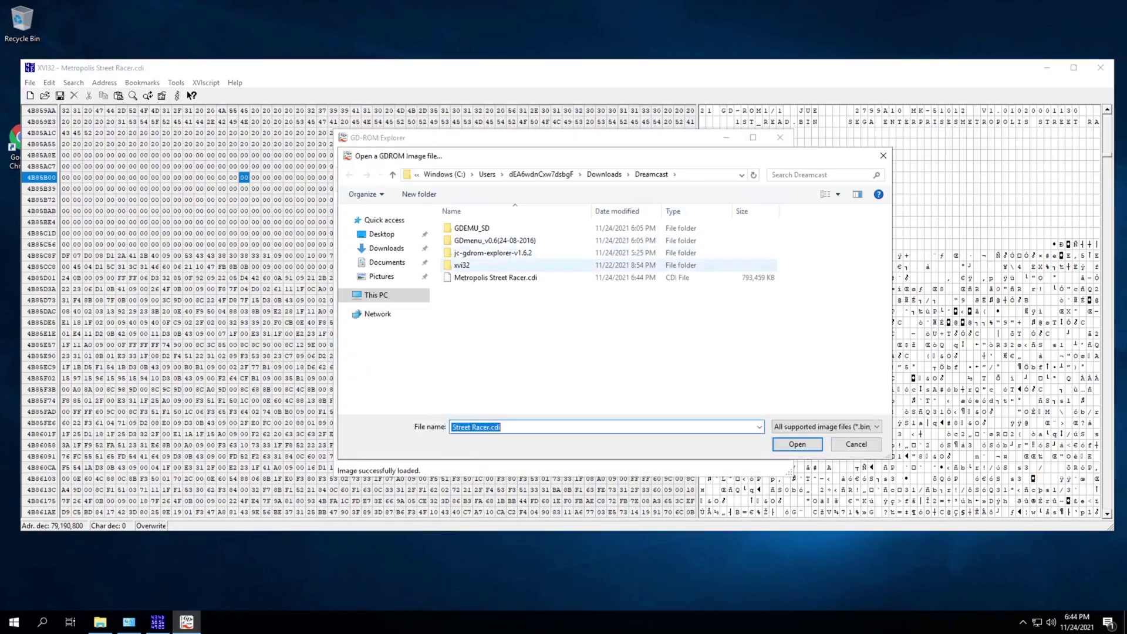
double_click(495, 278)
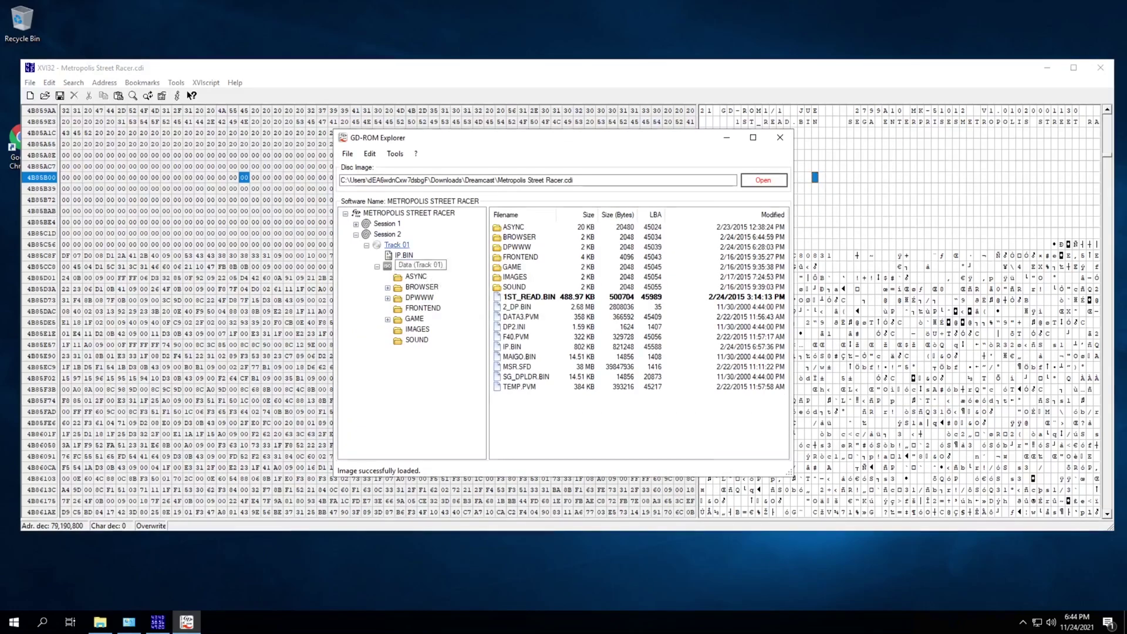
double_click(404, 255)
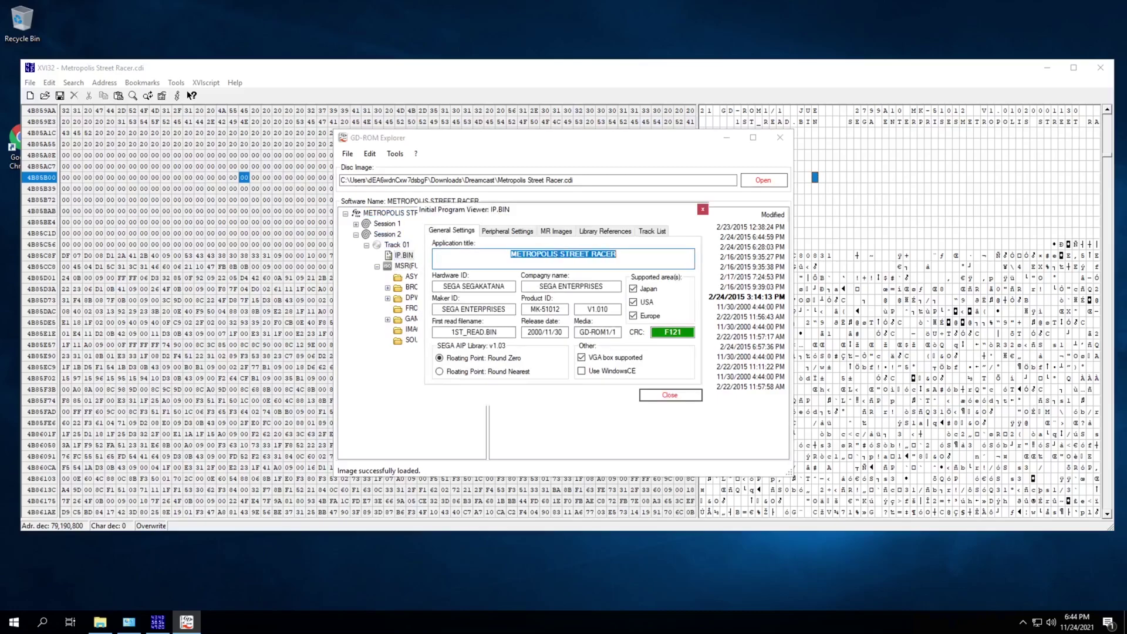
click(618, 254)
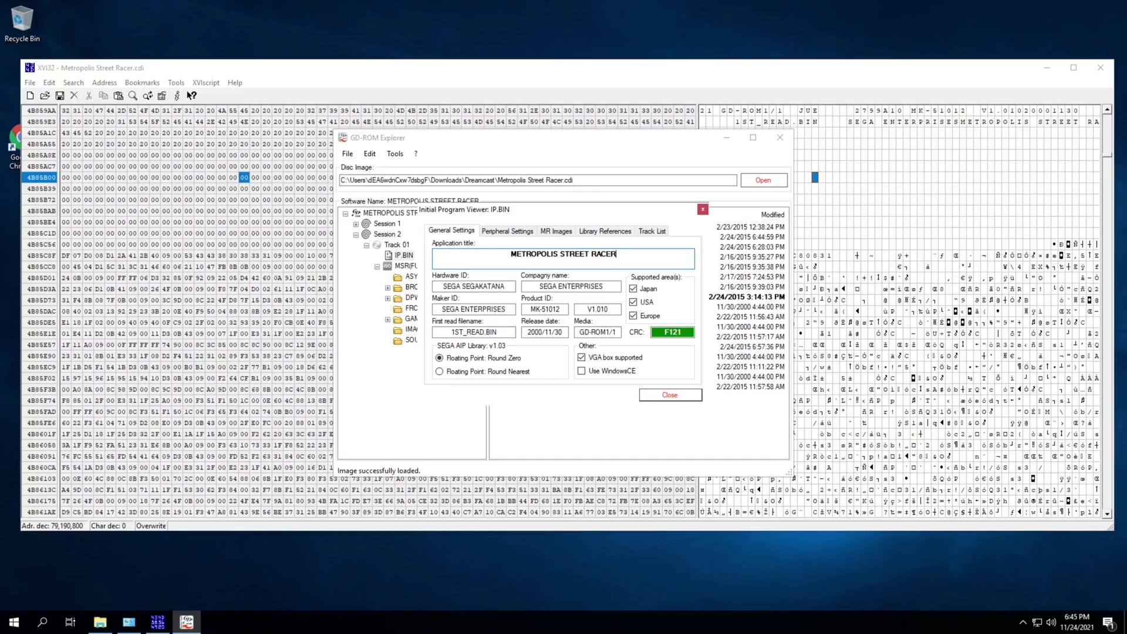
click(670, 395)
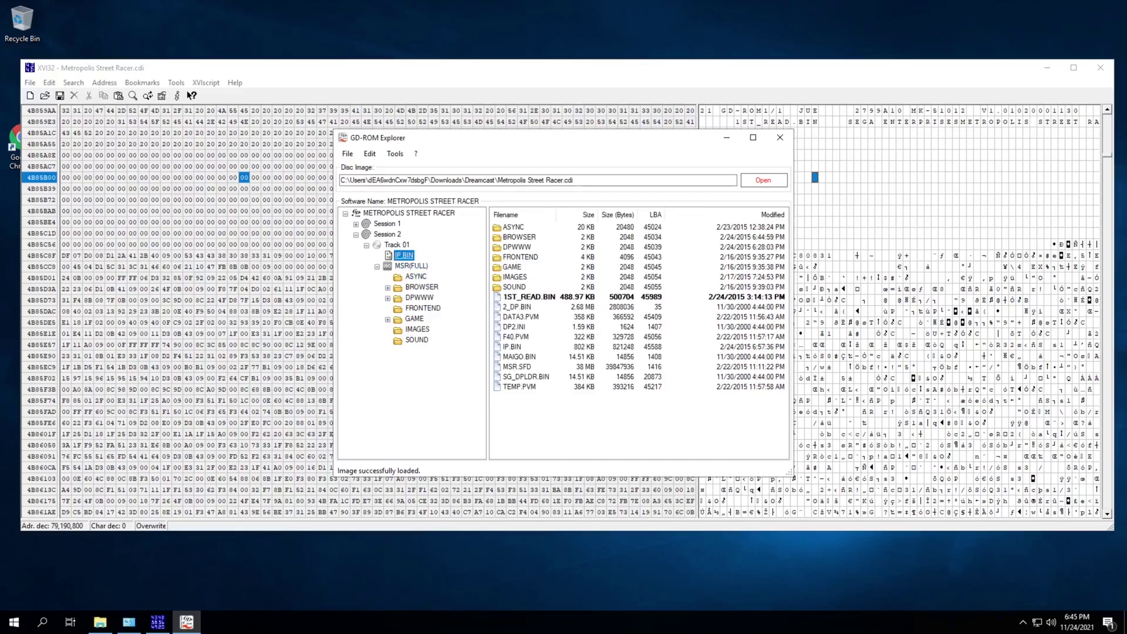
Reopen IP.BIN to view its SEGA license image among the MR images, and close the viewer.
double_click(404, 255)
click(556, 231)
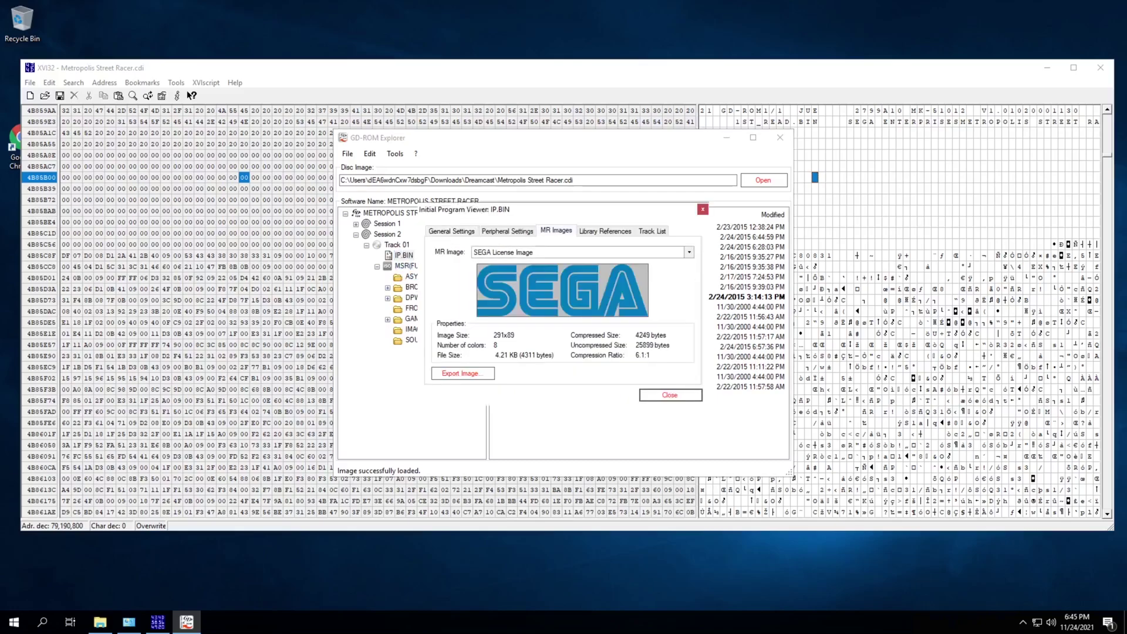
click(670, 394)
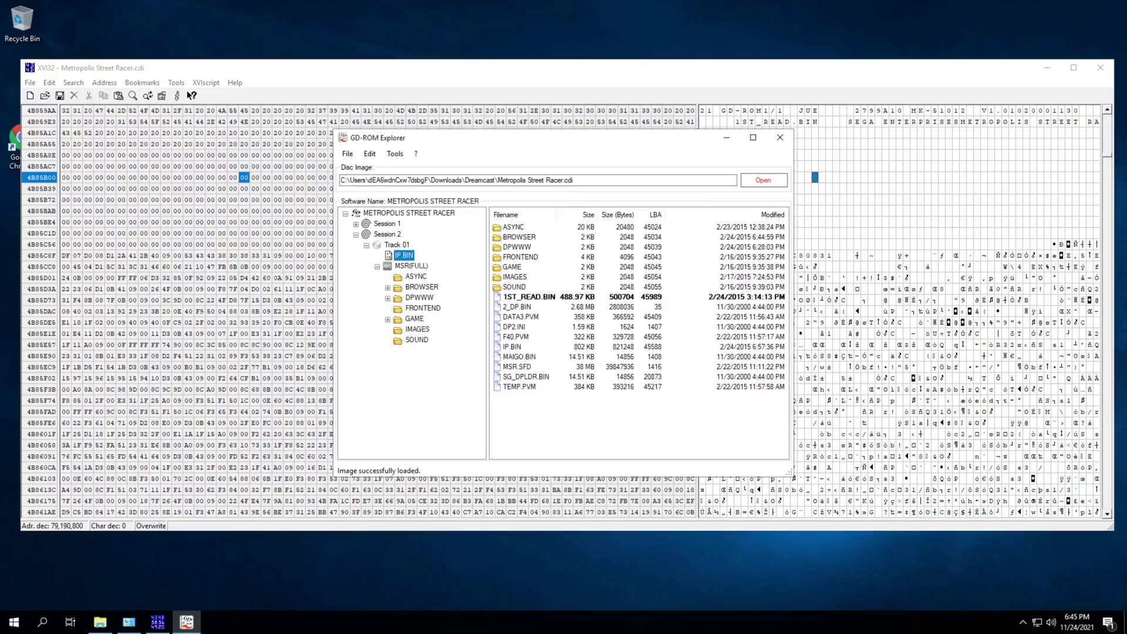
Switch to XVI32 and search the disc image downward from the cursor for the hex string 8C 4D 52.
click(247, 68)
click(74, 83)
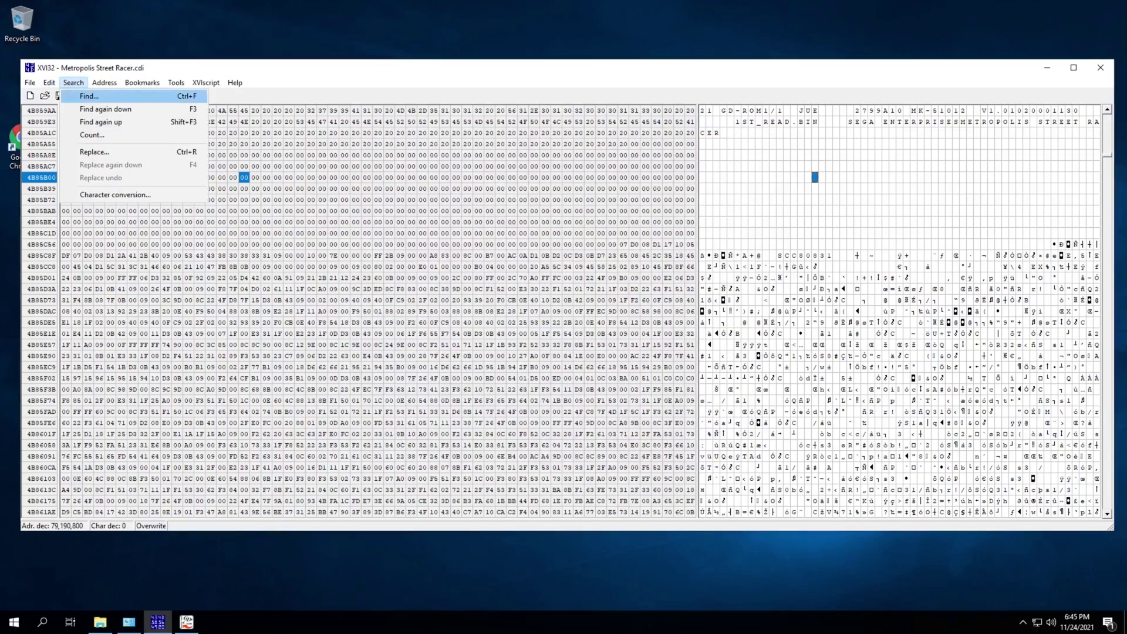
click(88, 96)
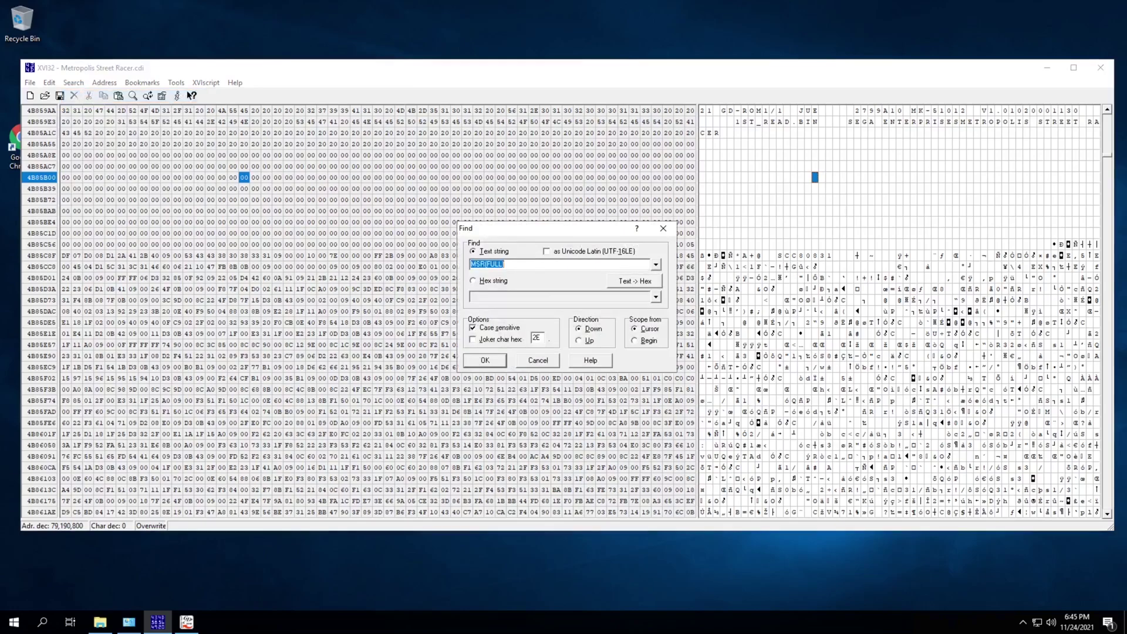
key(alt+h)
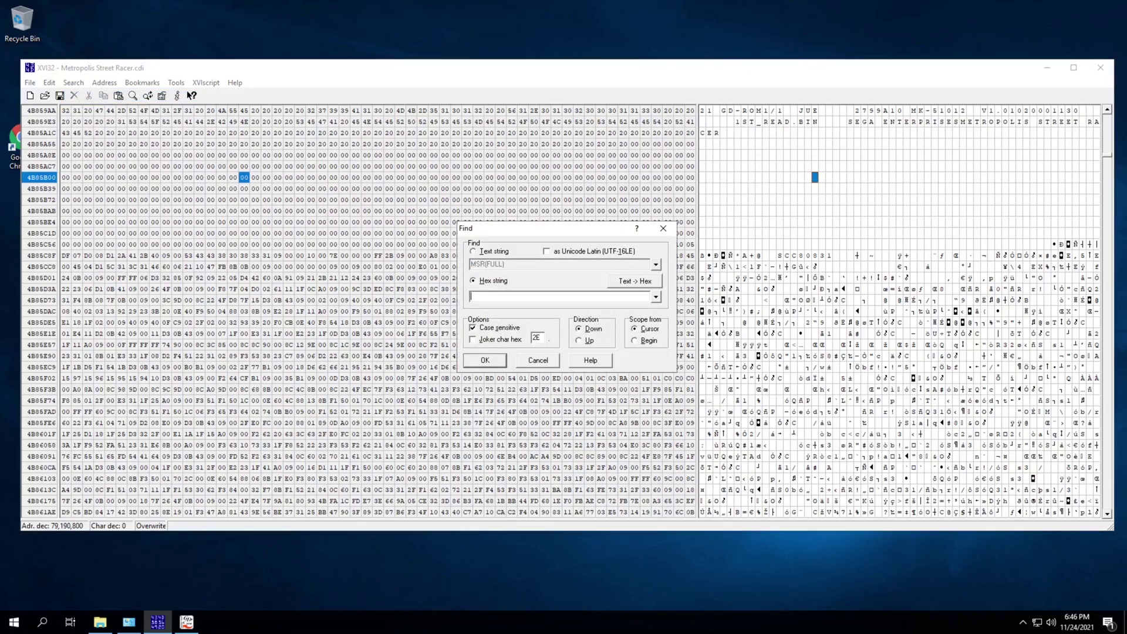
text(8C 4D 52)
key(Return)
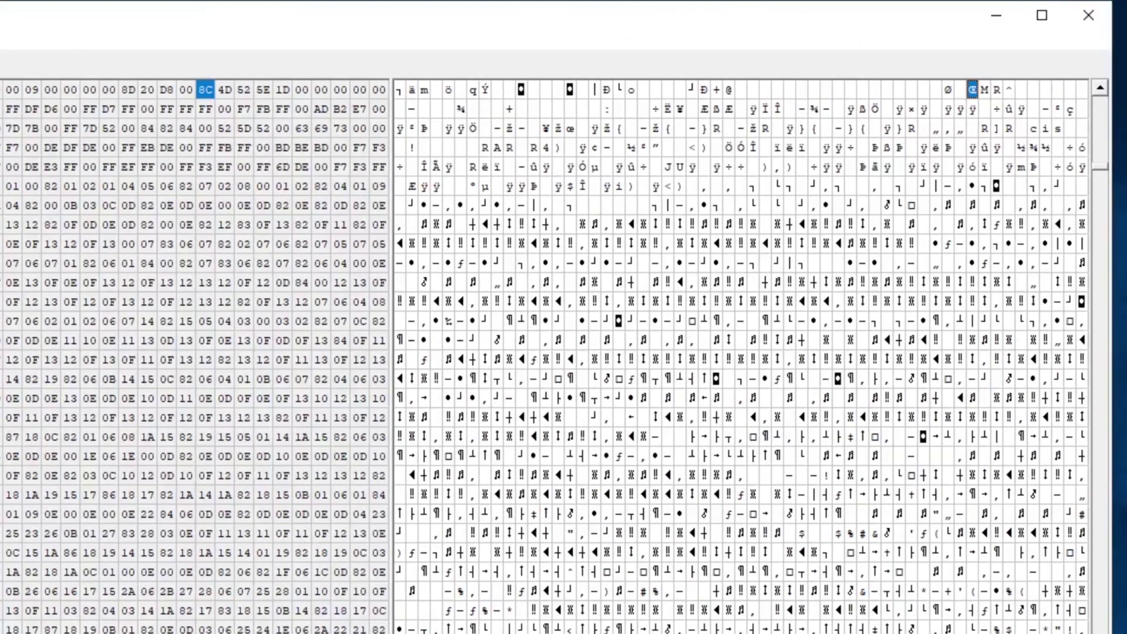
Inspect the bytes around the found MR signature one by one, from 8C through 4D and 52 to 5E.
click(1008, 90)
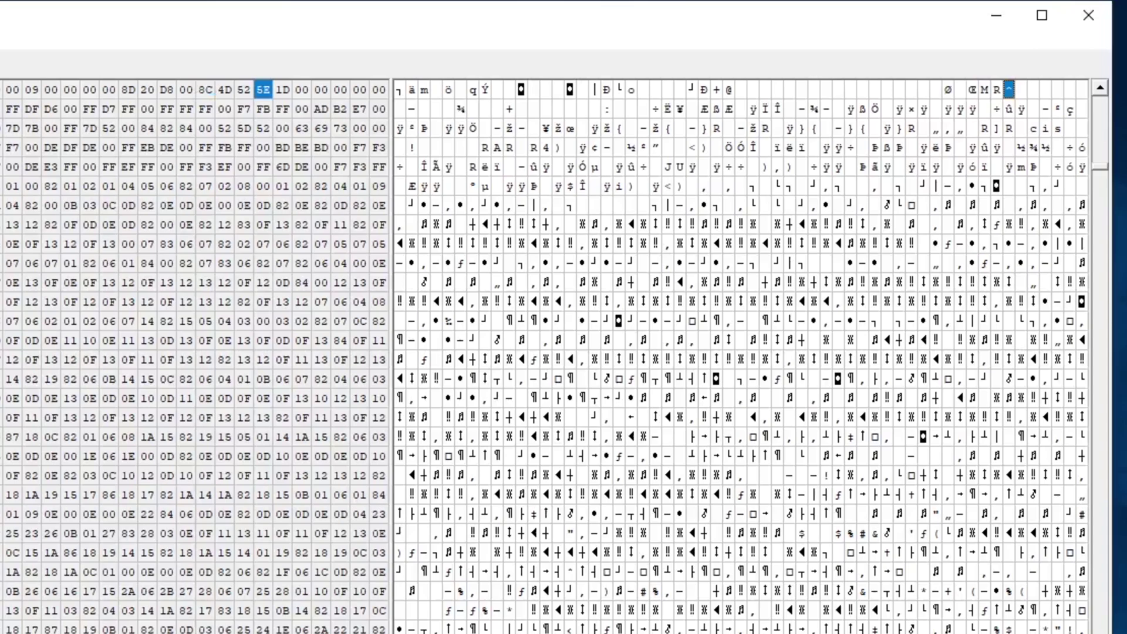
click(972, 90)
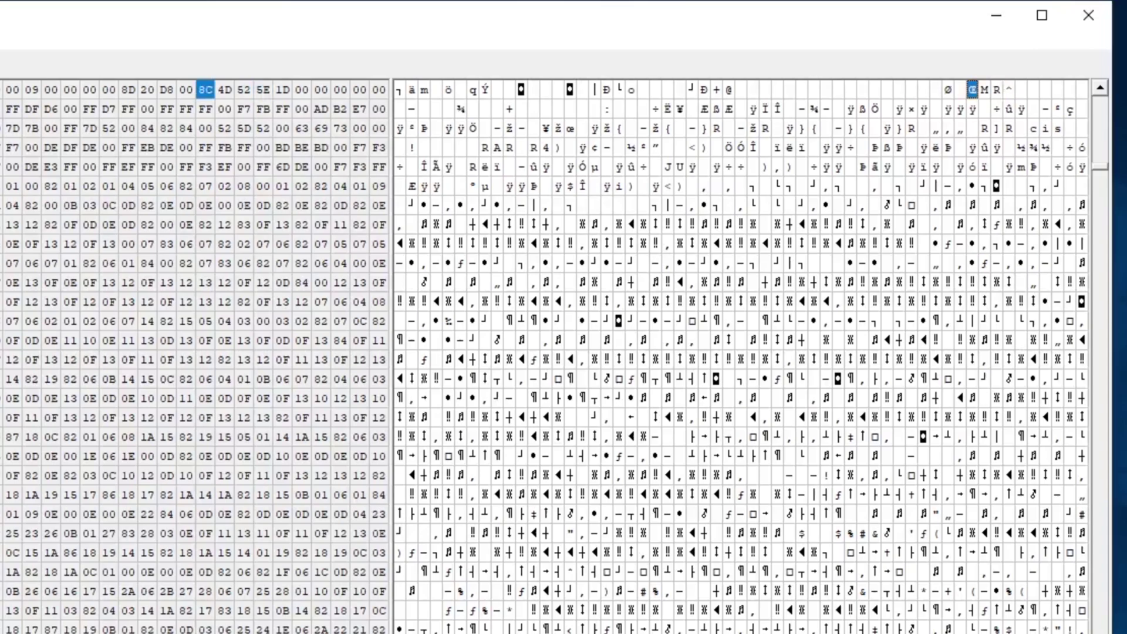
click(984, 90)
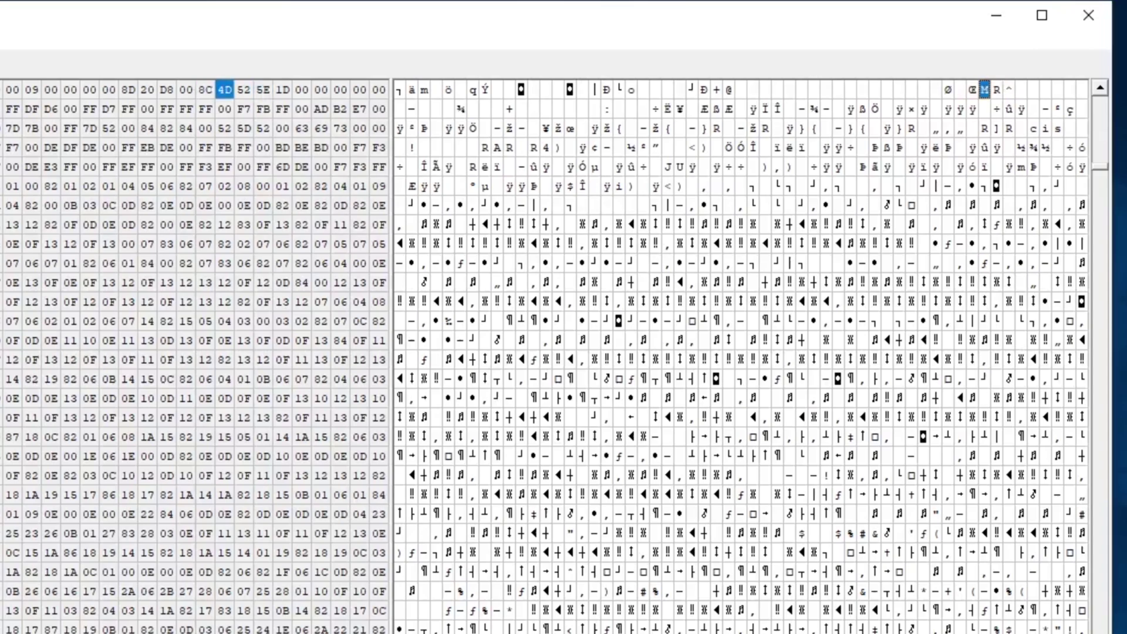
click(997, 90)
click(1009, 90)
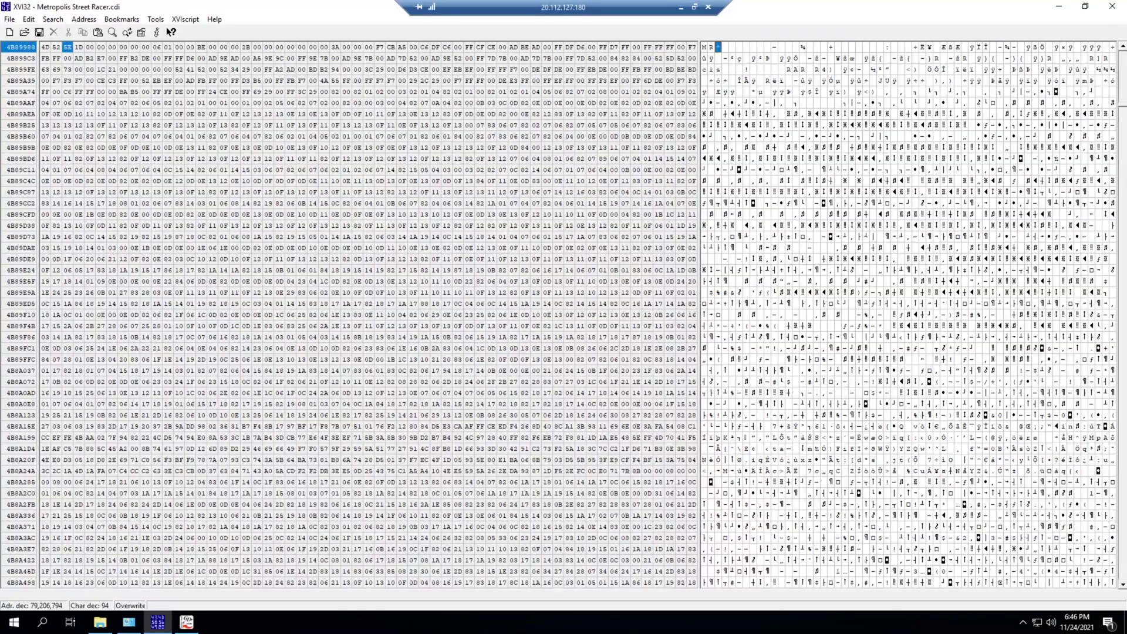
Overwrite the custom MR image data with 00 bytes, from the 4D at address 4B89988 through the last image byte in row 4B8BA42.
scroll(559, 315, up, 1)
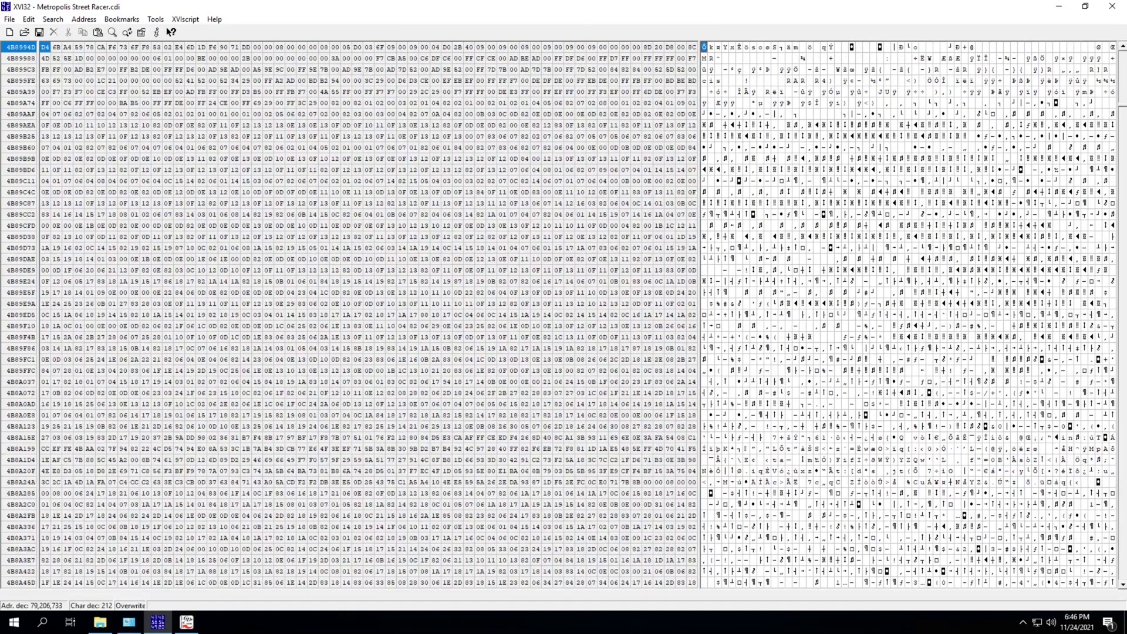
key(End)
key(Right)
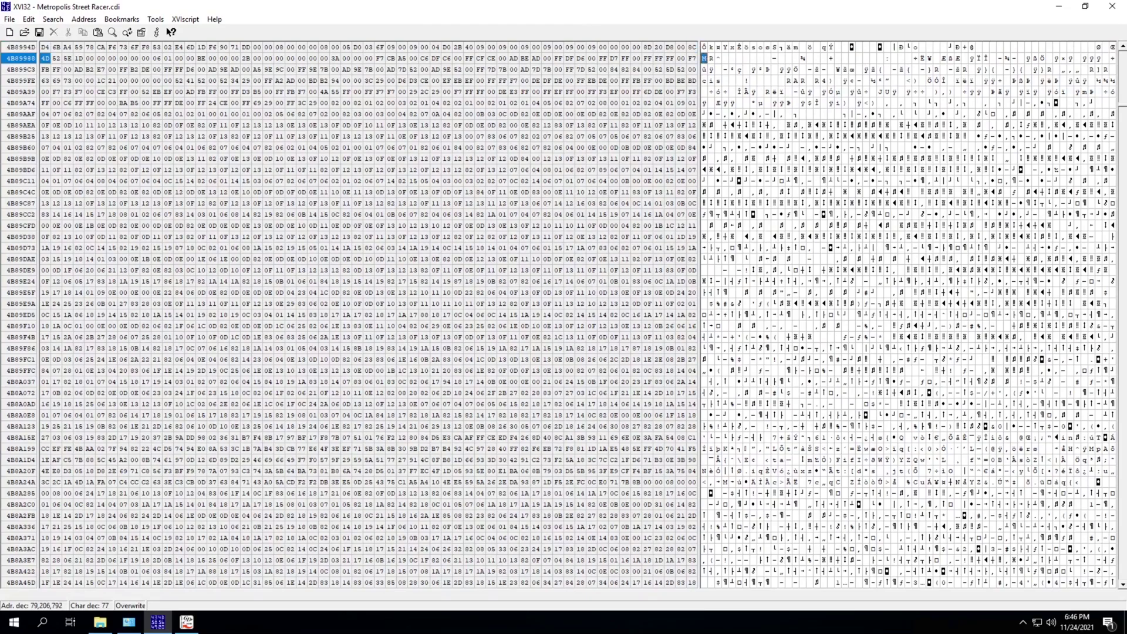
click(45, 58)
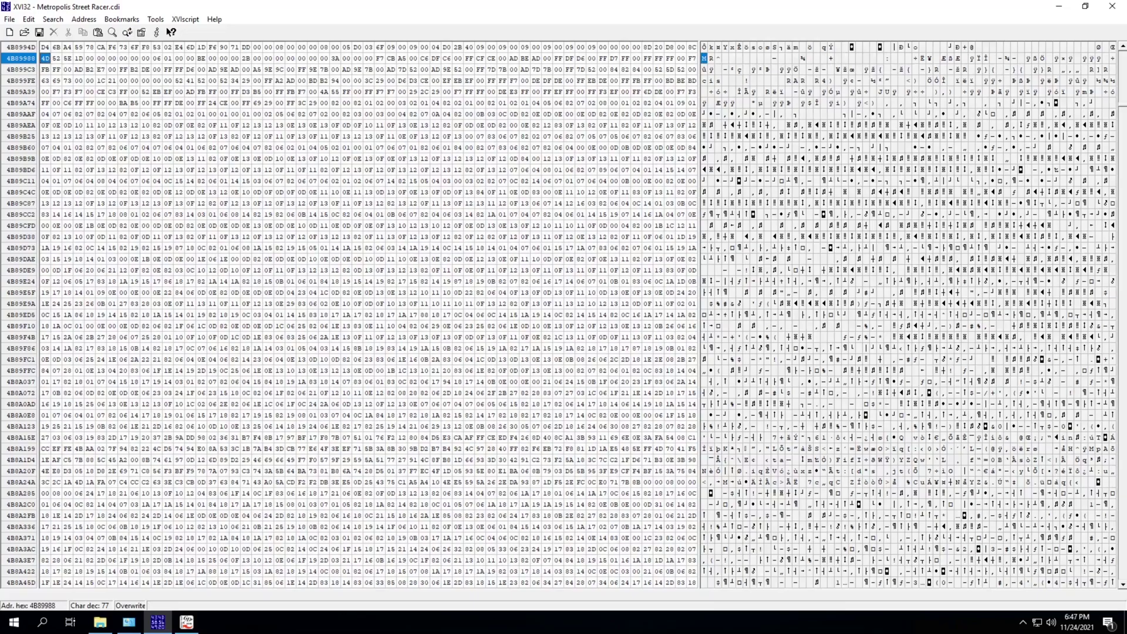
text(0000000000000000000000000000000000000000000000000000000000000000000000000000000000000000000000000000000000000)
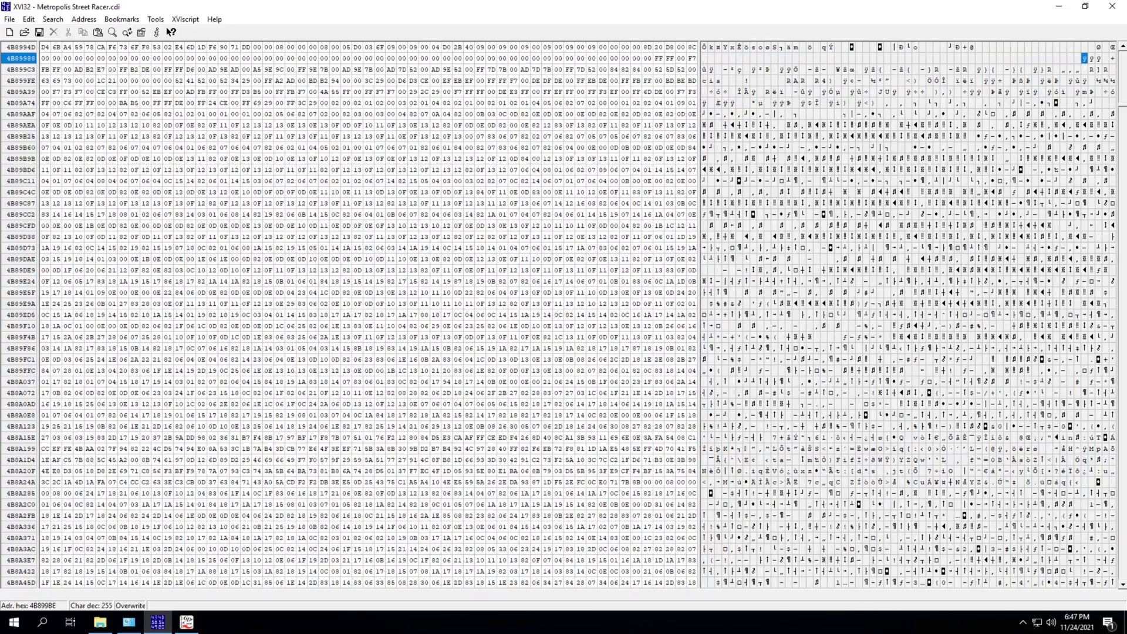
text(00000000000000000000000000000000000000000000000000000000000000000000000000000000000000000000000000000000000000000000000000)
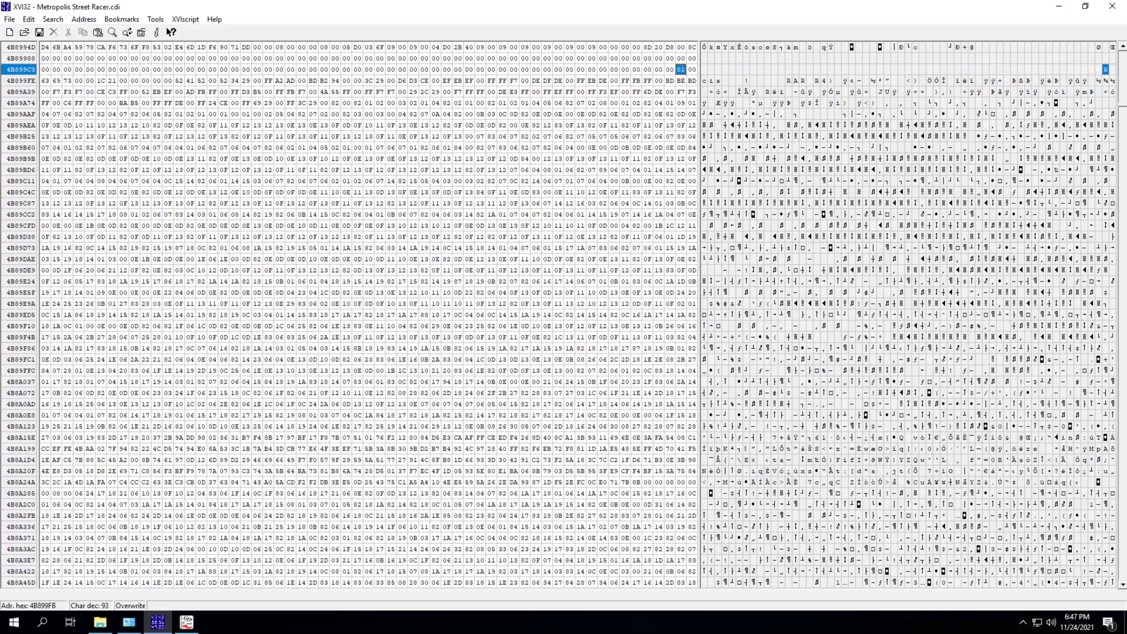
text(000000000000000000000000000000000000000000000000000000000000000000000000000000000000000000000000000000000000000000000000)
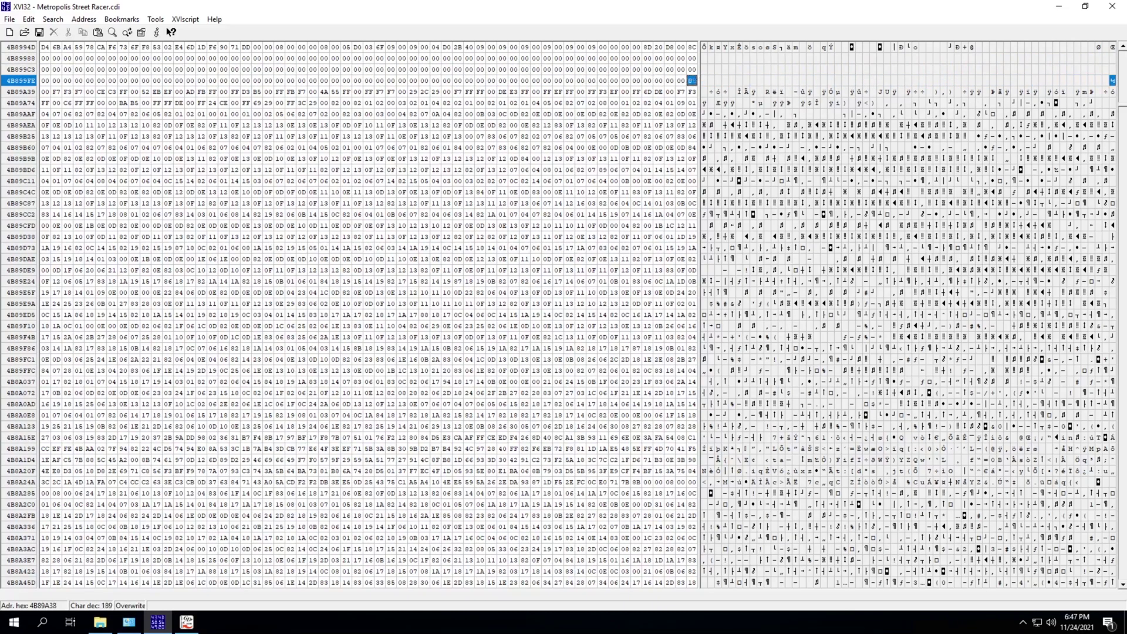
text(0000000000000000000000000000000000000000000000000000000000000000000000000000000000000000000000000000000000000000000000000000000000000000000000000000000000000000000000000000000000000000000000000000000000000000000000000000000000000000000000000000000000000000000000000000000000000000000000000000000000000000000000000000000000000000000000000000000000000000000000000000000000000000000000000000000000000000000000000000000000000000000000000000000000000000000000000000000000000000000000000000000000000000000000000000000000000000000000000000000000000000000000000000000000000000000000000000000000000000000000000000000000000000000000000000000000000000000000000000000000000000000000000000000000000000000000000000000000000000000000000000000000000000000000000000000000000000000000000000000000000000000000000000000000000000000000000000000000000000000000000000000000000000000000000)
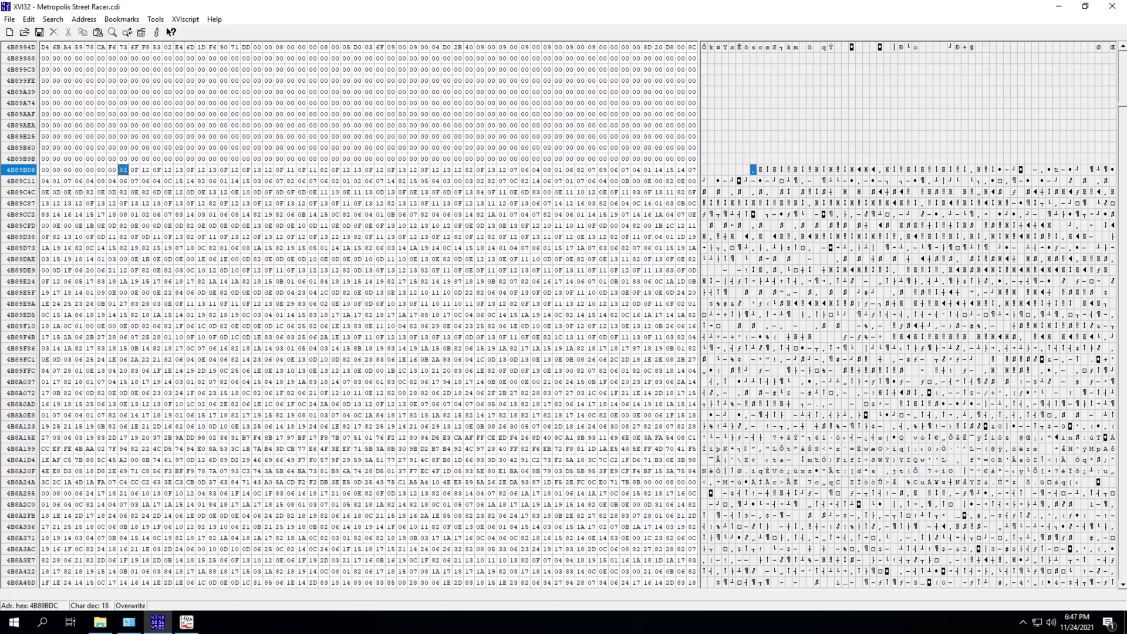
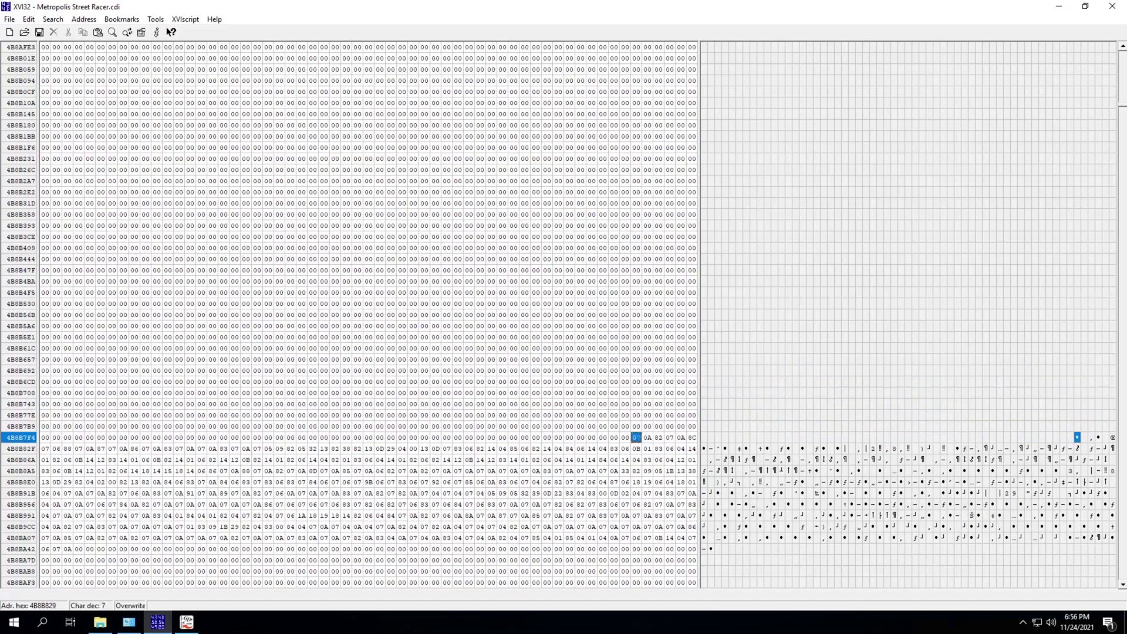
text(00000000000000000000000000000000000000000000000000000000000000000000000000000000000000000000000000000000000000000000000000000000000000000000000000000000000000000000000000000000000000000000000000000000000000000000000000000000000000000000000000000000000000000000000000000000000000000000000000000000000000000000000000000000000000000000000000000000000000000000000000000000000000000000000000000000000000000000000000000000000000000000000000000000000000000000000000000000000000000000000000000000000000000000000000000000000000000000000000000000000000000000000000000000000000000000000000000000000000000000000000000000000000000000000000000000000000000000000000000000000000000000000000000000000000000000000000000000000000000000000000000000000000000000000000000000000000000000000000000000000000000000000000000000000000000000000000000000000000)
text(00000000000000000000000000000000000000000000000000000000000000)
text(000000000000000000000000000000000000000000000000000000000000)
text(000000000000000000000000000000000000000000000000000000000000)
text(0)
text(00 00 00 00 00 00 00 00 00 00 )
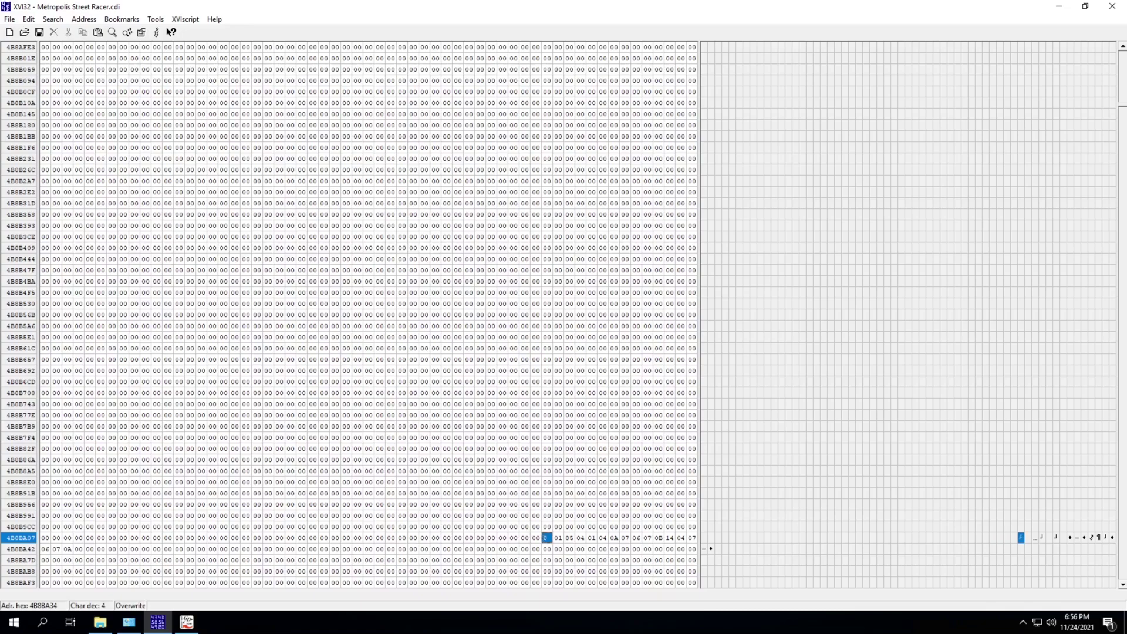
text(00 00 00 00 00 00 00 00 00 00 00 00 00 00 00 00 00 00)
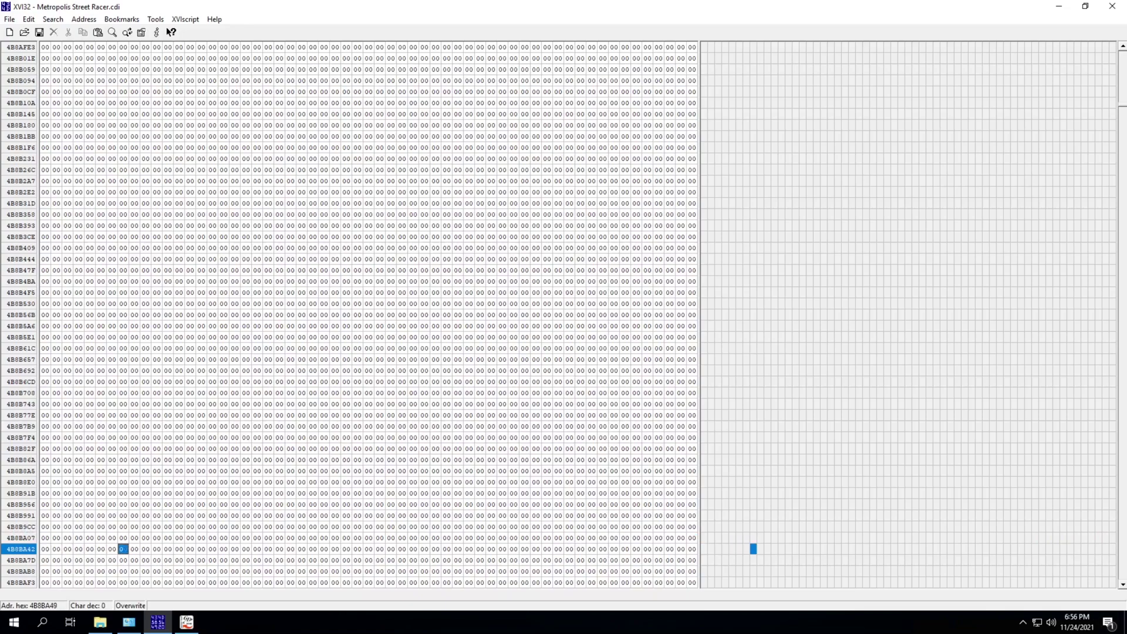
Save the edited Metropolis Street Racer.cdi and reduce the editor window to uncover the GD-ROM Explorer window behind it.
key(Page_Down)
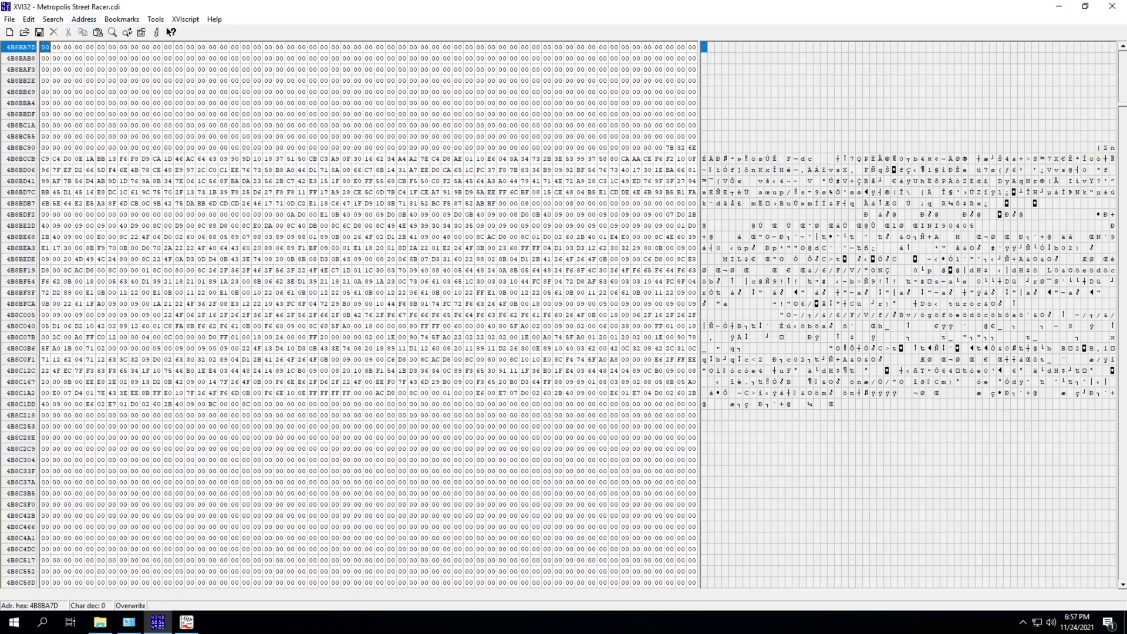
click(40, 32)
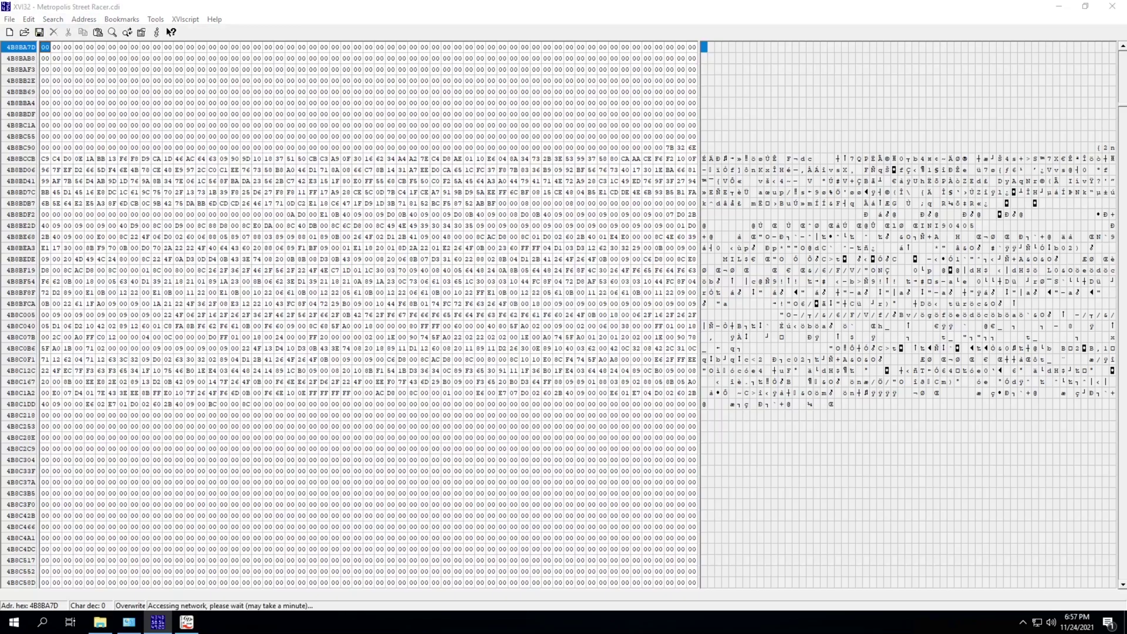
click(1085, 6)
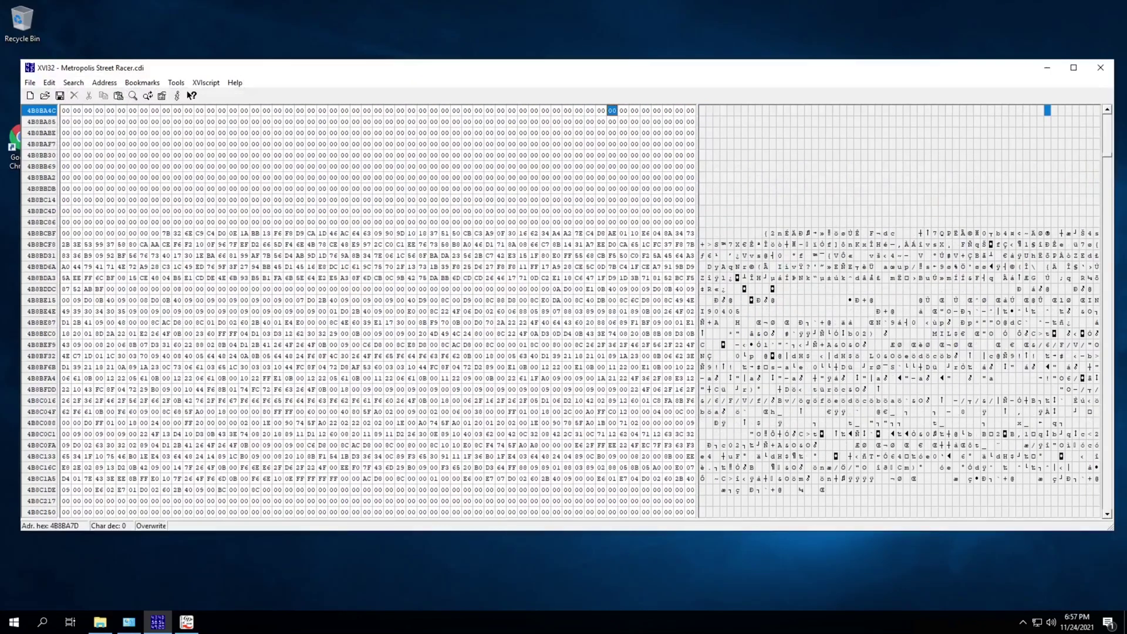
drag(1113, 529, 767, 518)
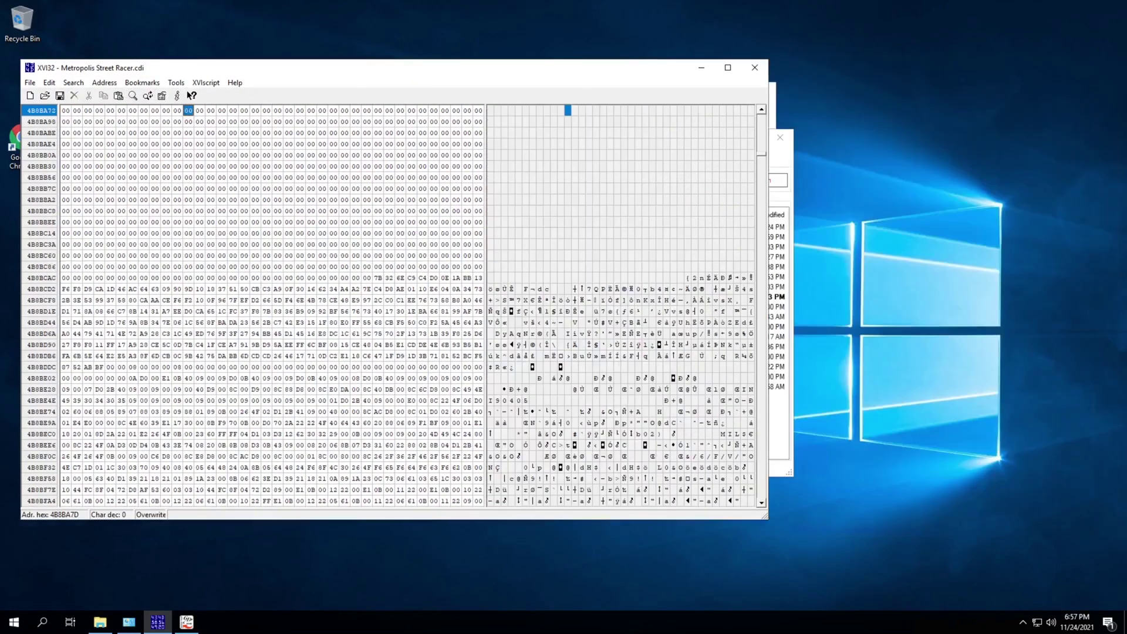
Switch to GD-ROM Explorer, reload the saved Metropolis Street Racer.cdi, and check the application title in its IP.BIN.
click(780, 470)
click(763, 179)
double_click(496, 277)
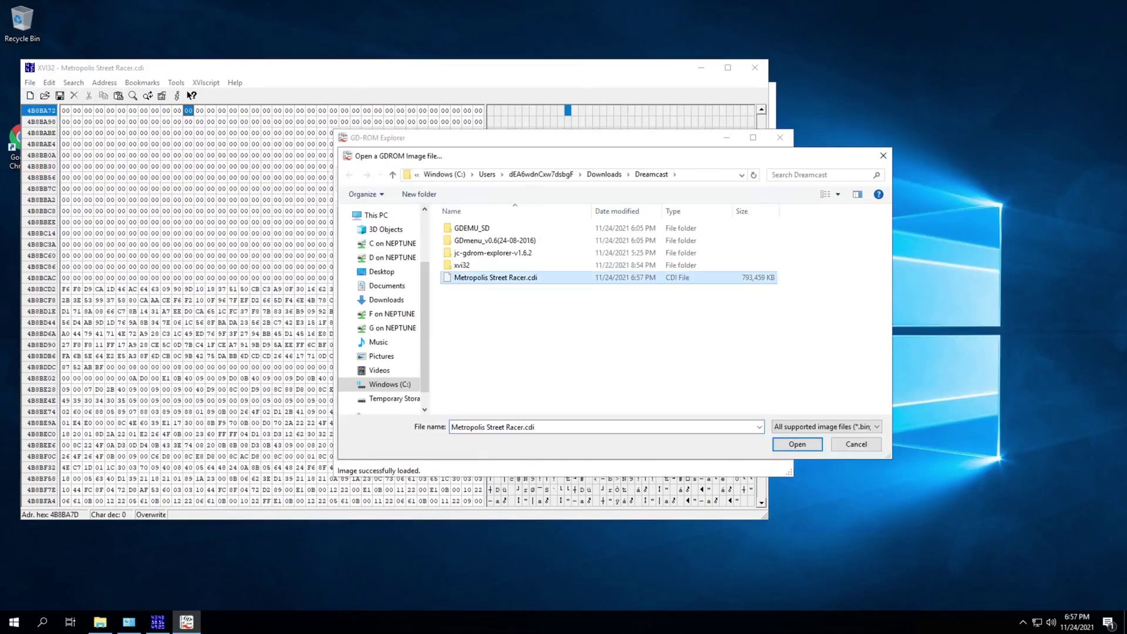
double_click(403, 255)
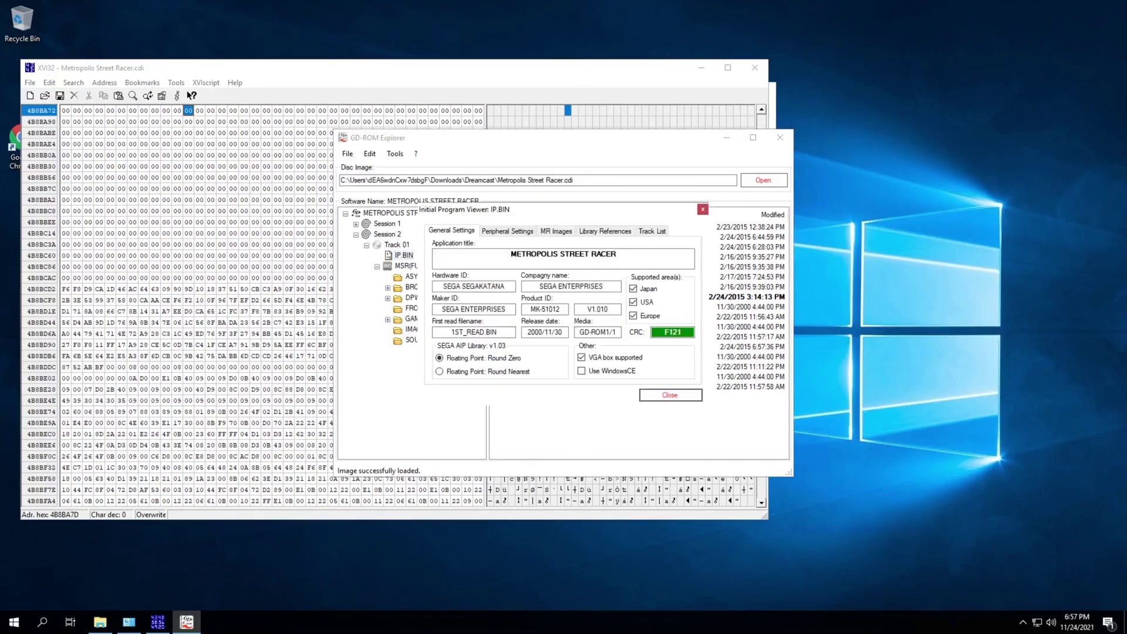
drag(510, 255, 618, 254)
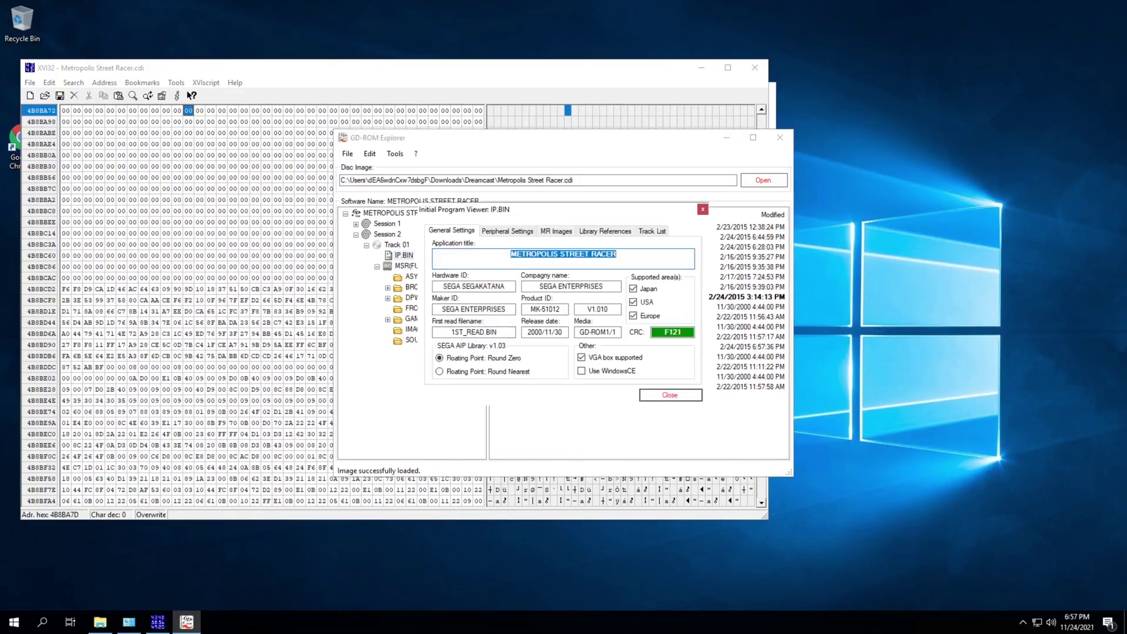
Check which MR images IP.BIN still offers, view the SEGA Trademark Image, and close the viewer and GD-ROM Explorer.
click(557, 231)
click(581, 252)
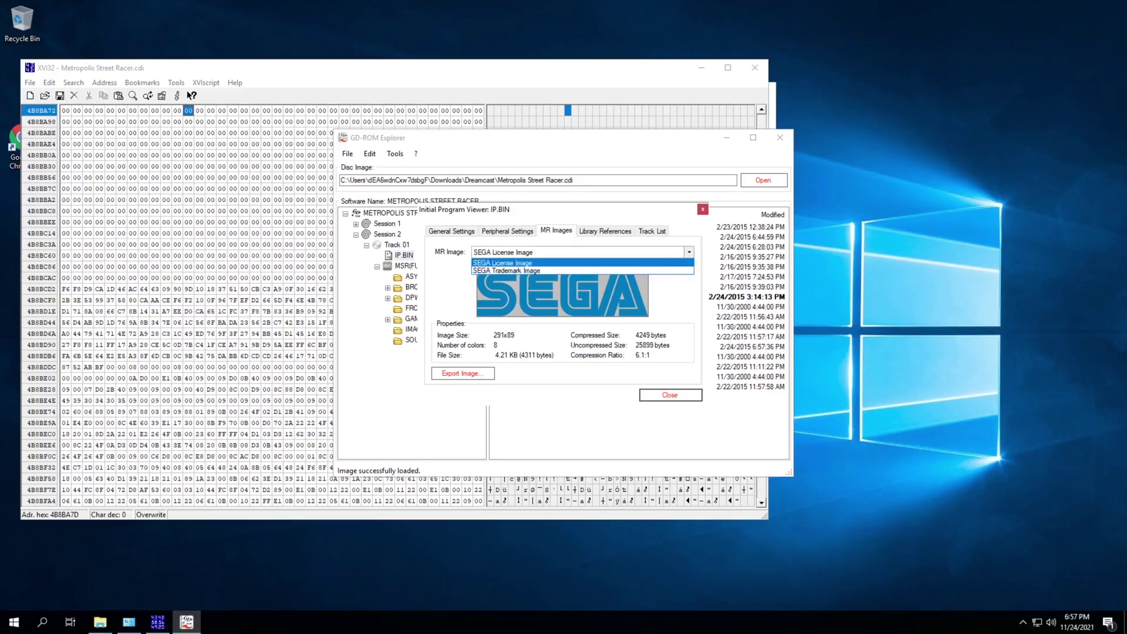
click(581, 271)
click(582, 252)
click(669, 395)
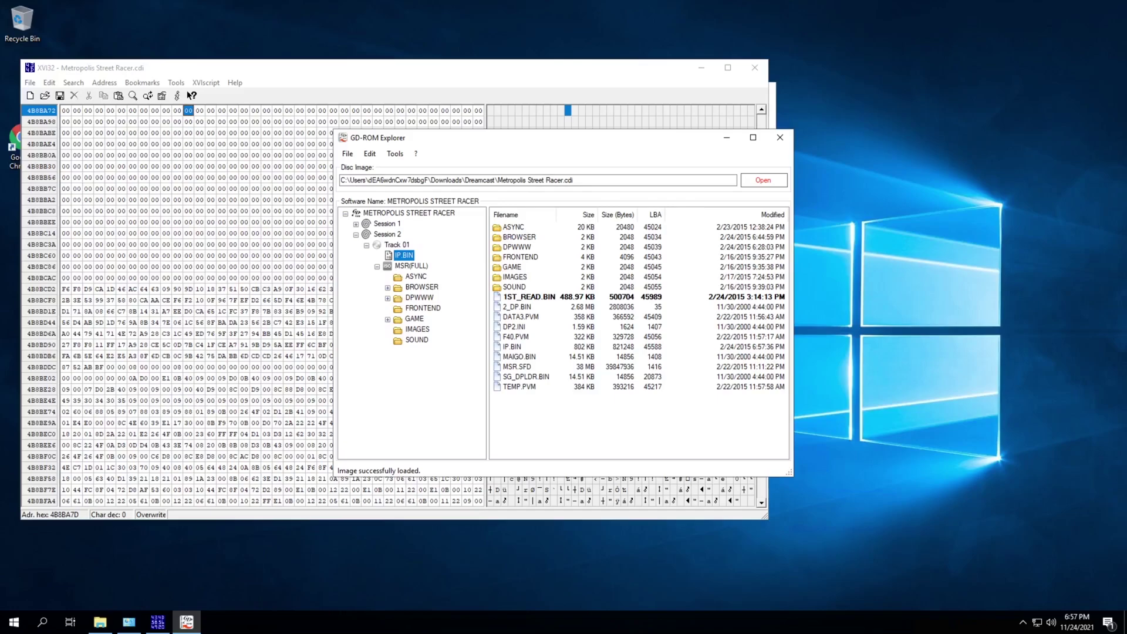
click(780, 137)
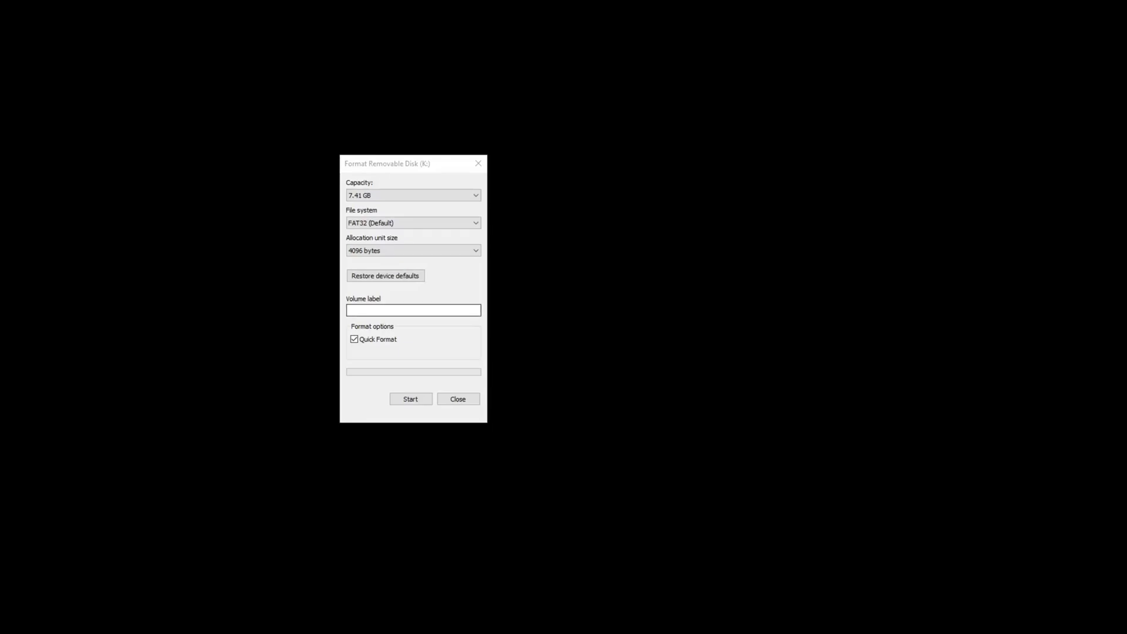
Quick-format removable disk K: as FAT32 with a 4096-byte allocation unit size.
drag(368, 164, 364, 146)
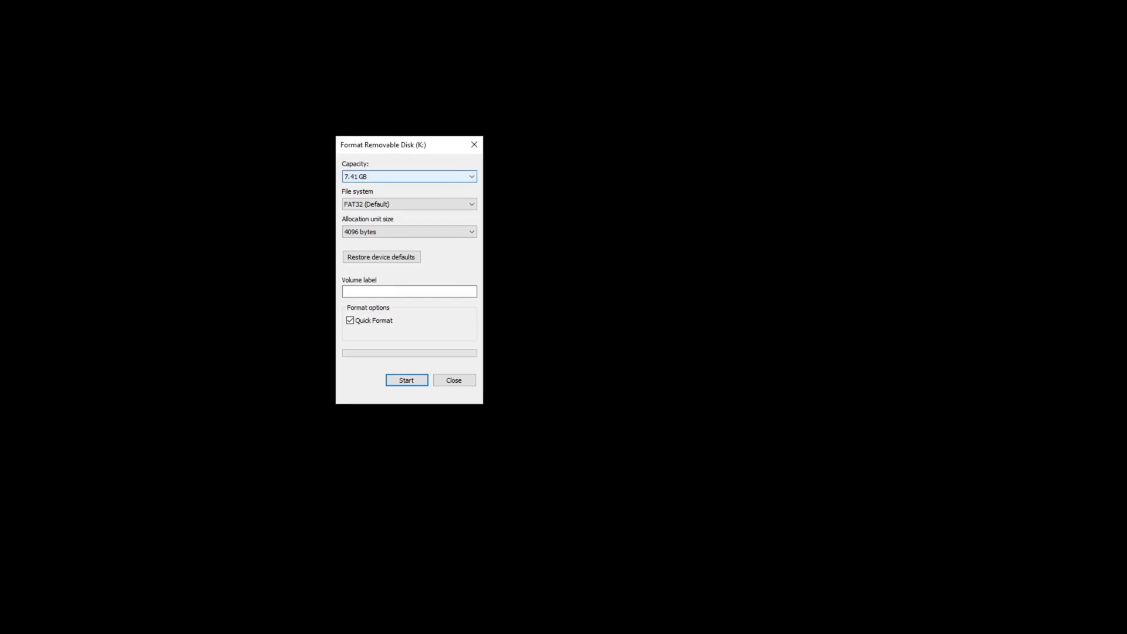
click(409, 204)
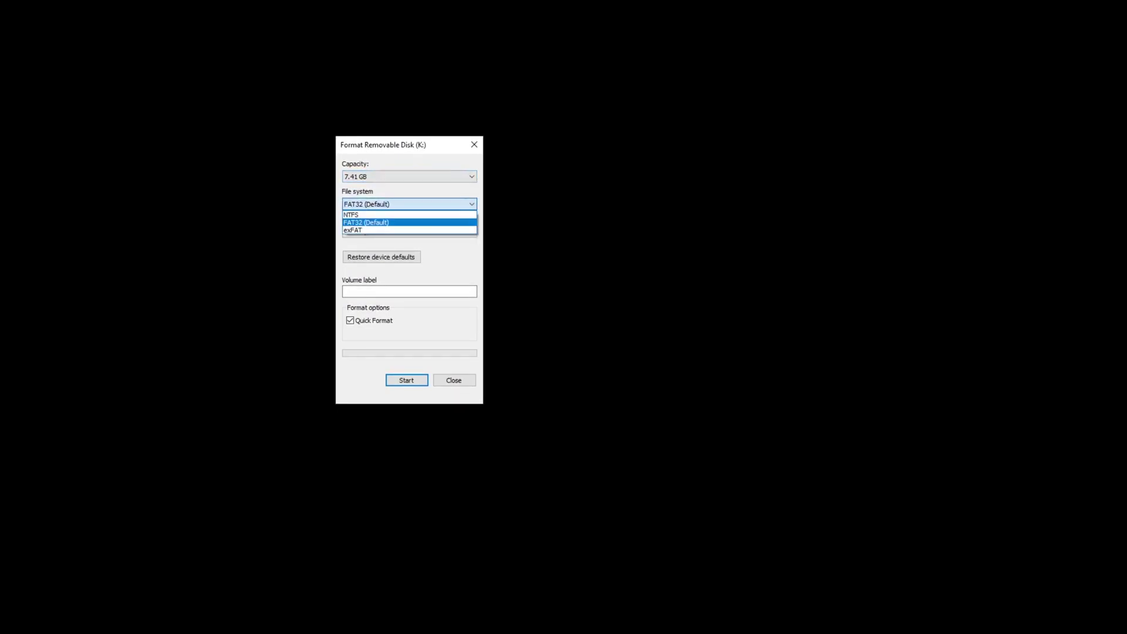
click(409, 223)
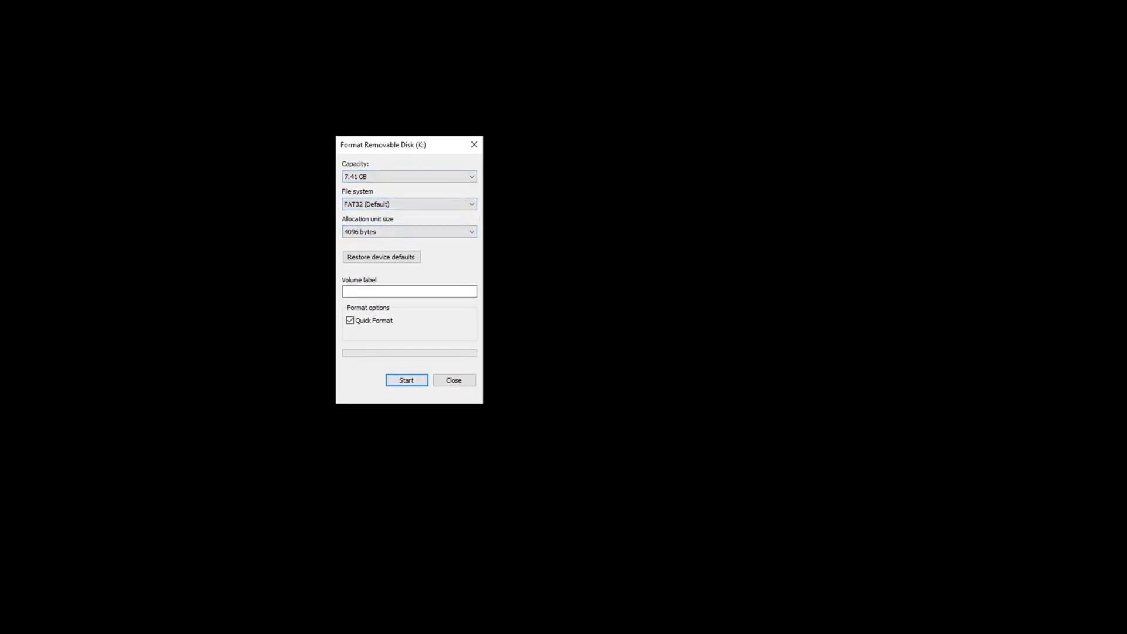
key(Return)
key(Return)
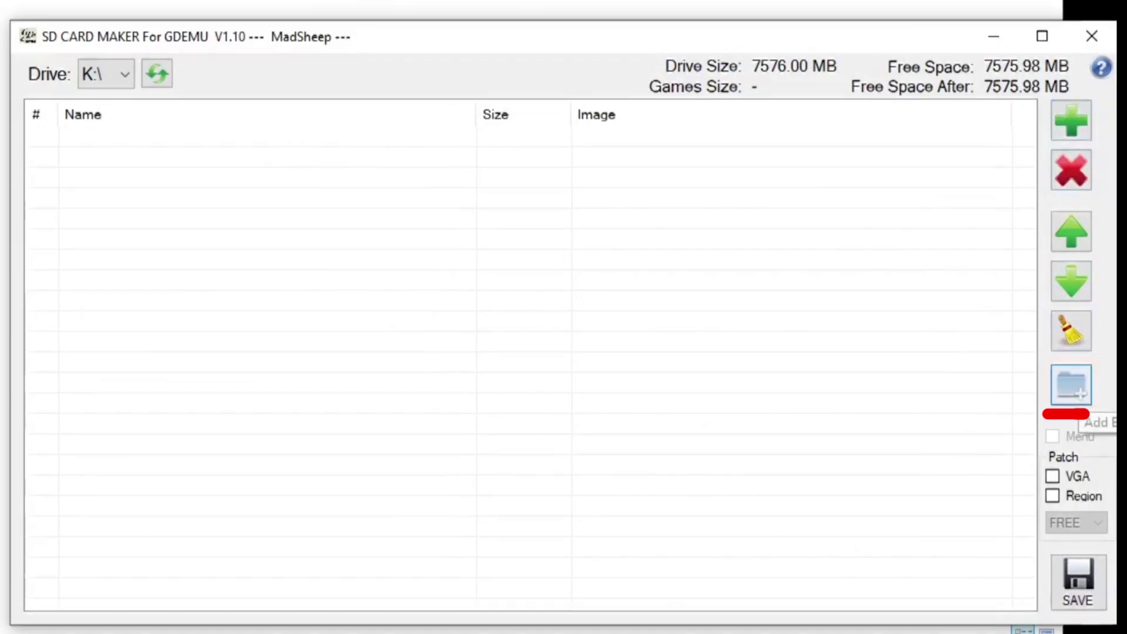
In SD Card Maker for GDEMU, add an empty folder entry and the six images from Metropolis Street Racer.cdi through Sega Rally 2.cdi.
click(1071, 384)
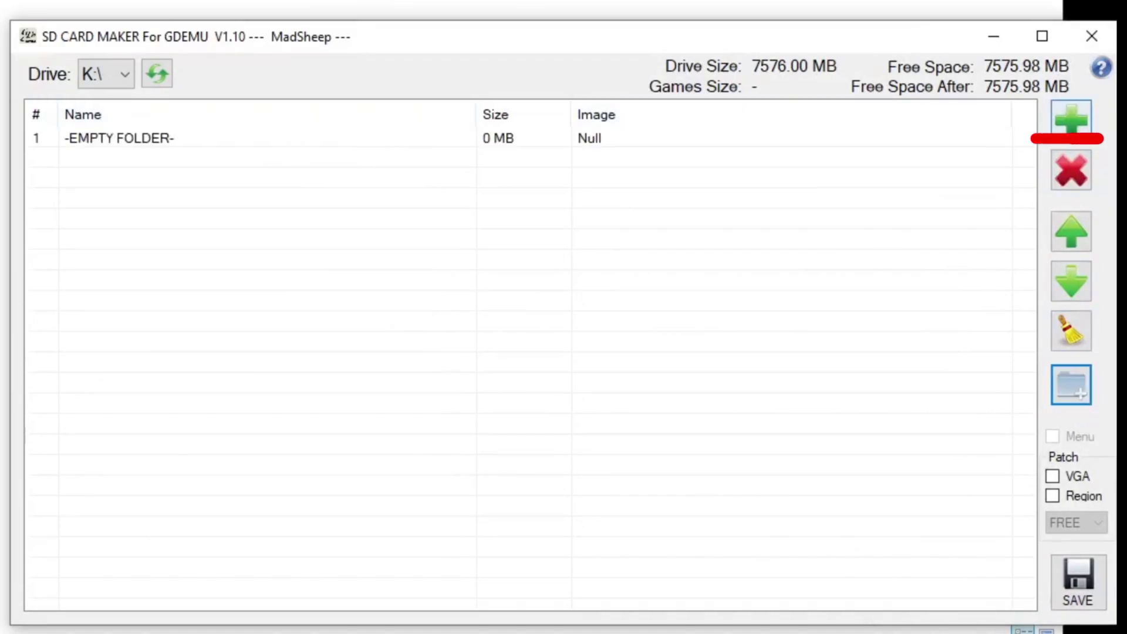
click(1072, 120)
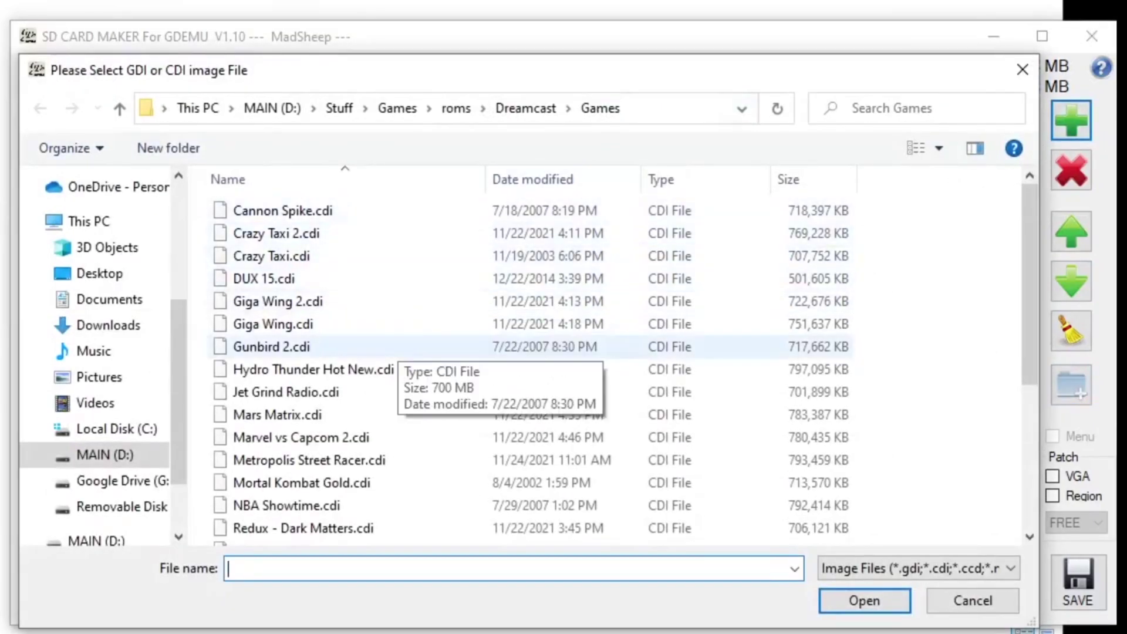
scroll(410, 393, down, 1)
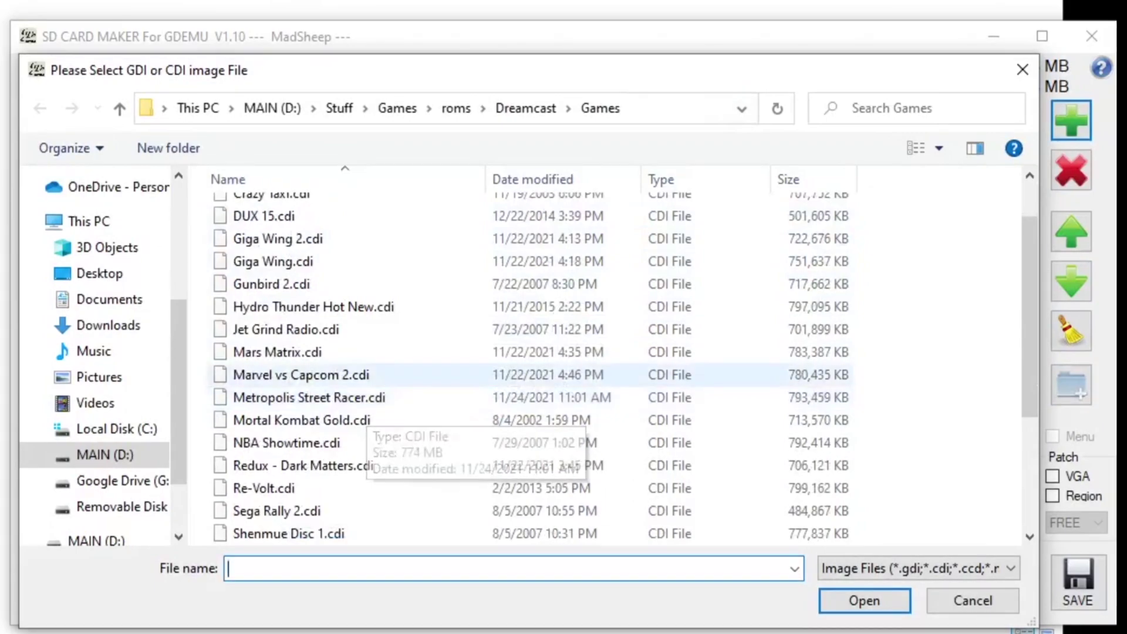
click(352, 398)
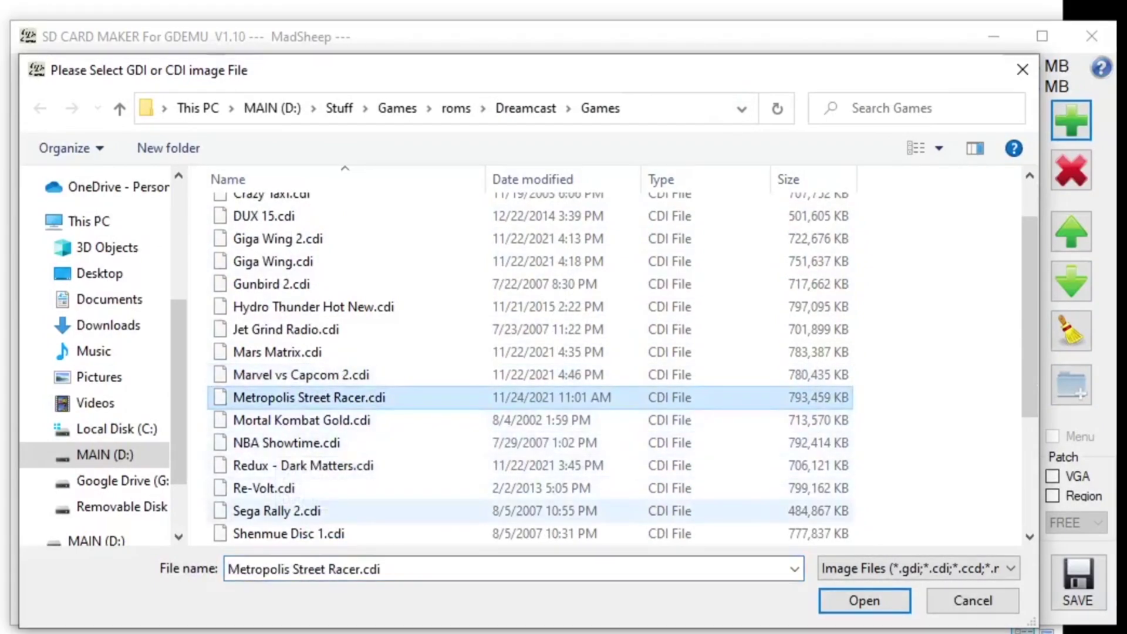
shift+click(305, 511)
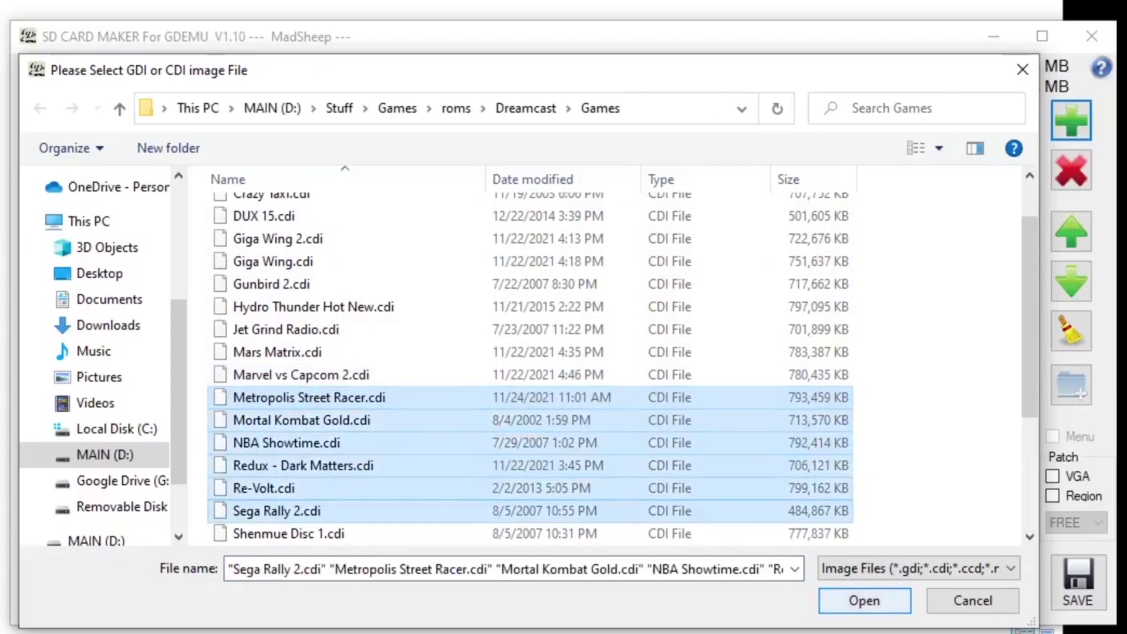
click(865, 600)
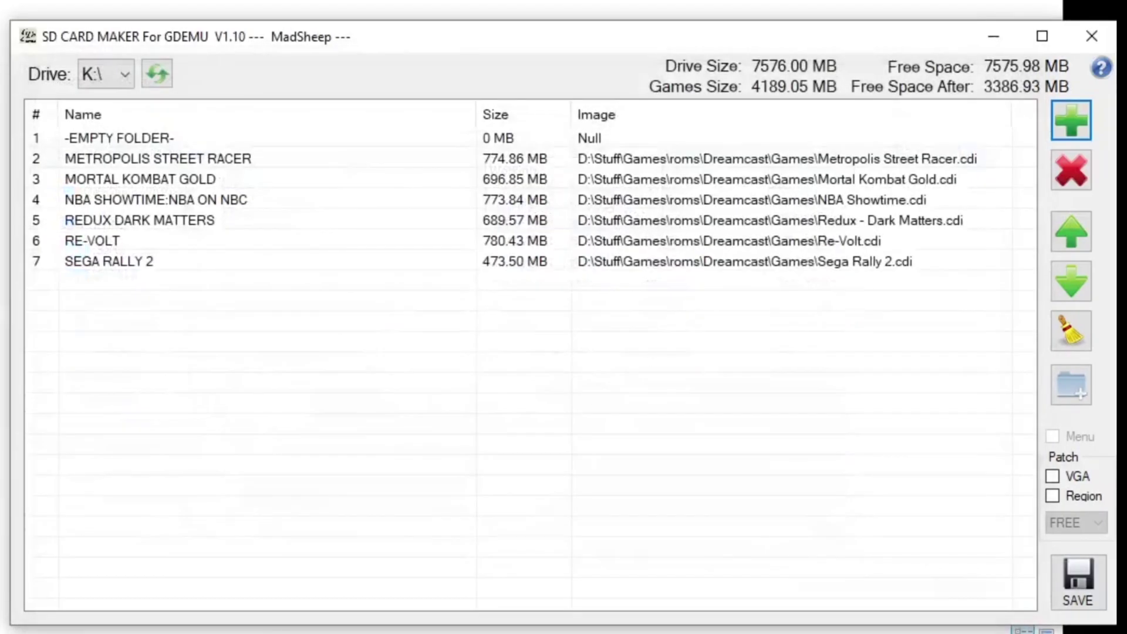
Move SEGA RALLY 2 up the game list to position 3, directly below METROPOLIS STREET RACER, and select NBA SHOWTIME:NBA ON NBC.
click(158, 159)
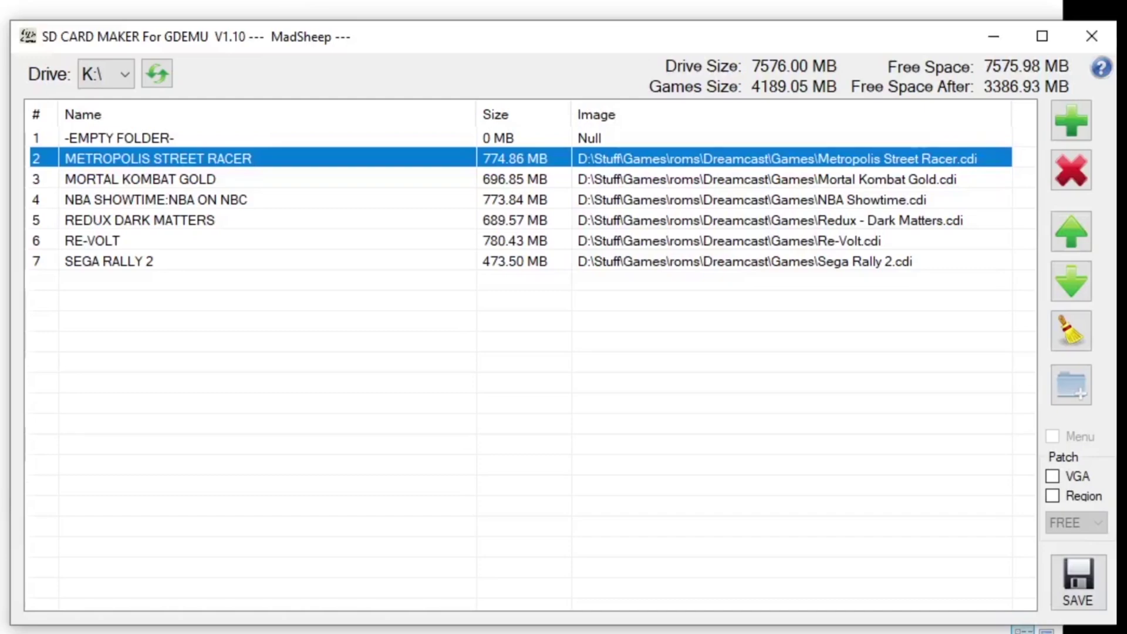
click(141, 221)
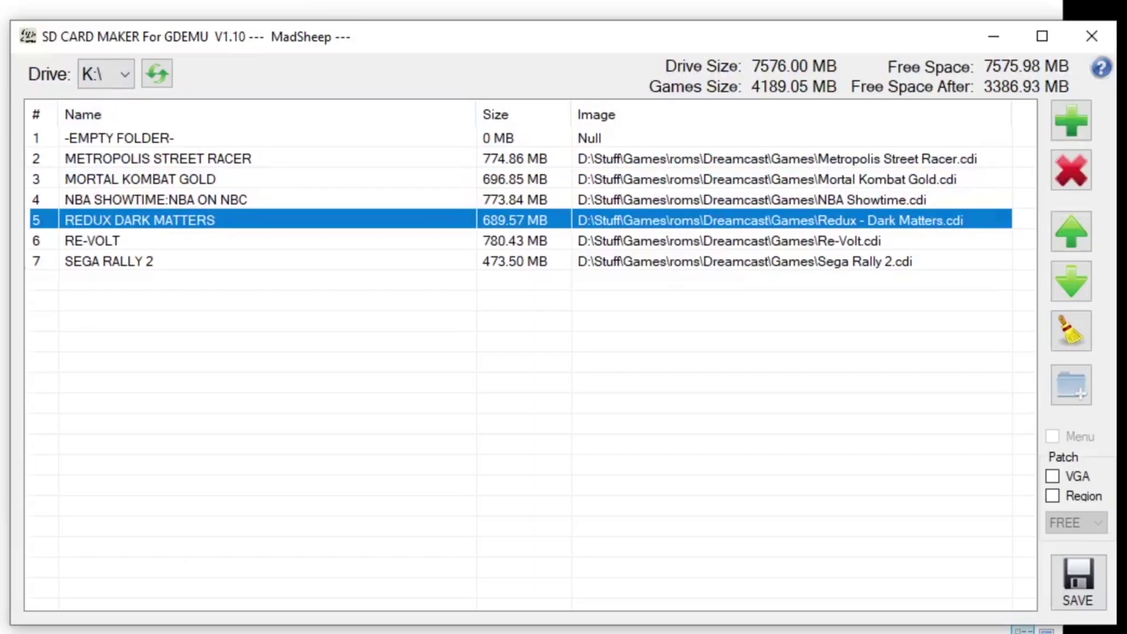
click(141, 241)
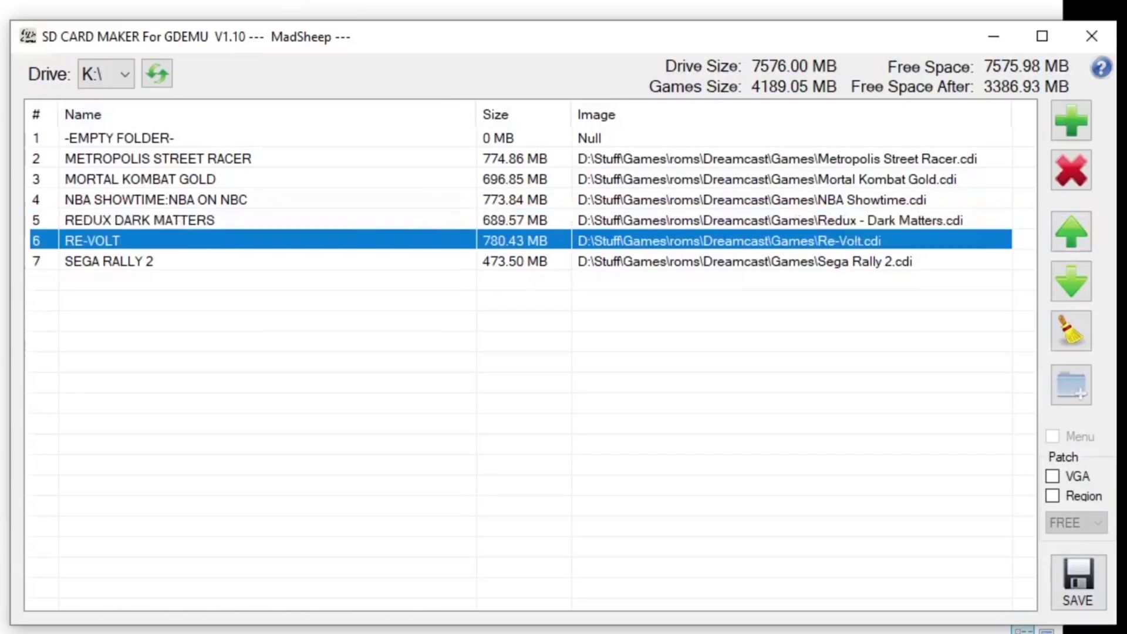
click(141, 262)
click(1071, 232)
click(1072, 232)
click(1071, 232)
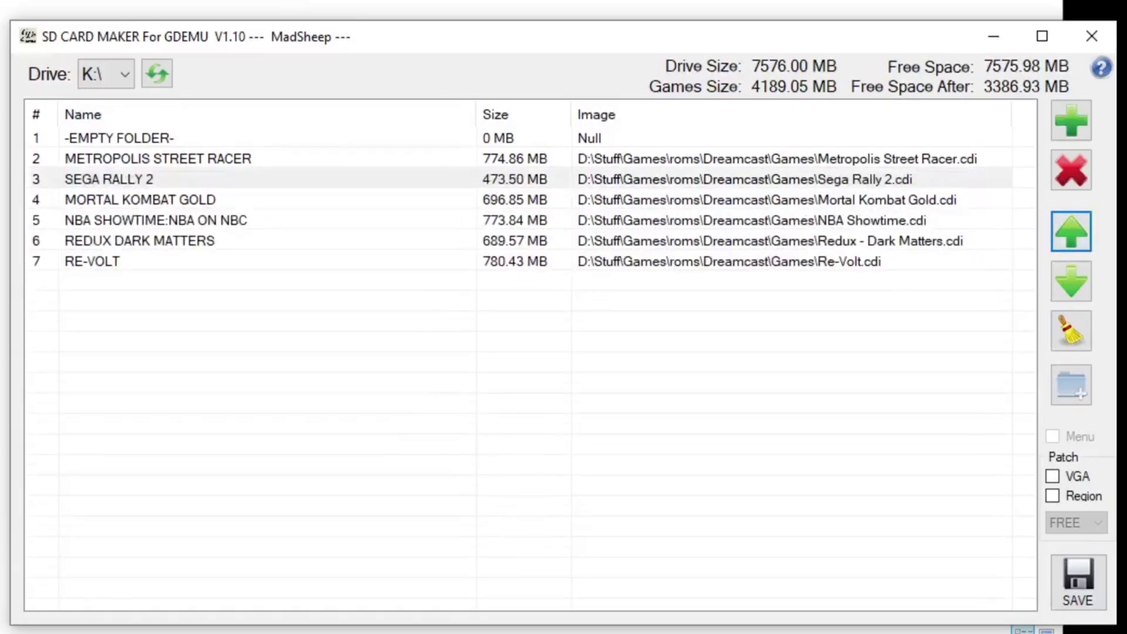
click(155, 220)
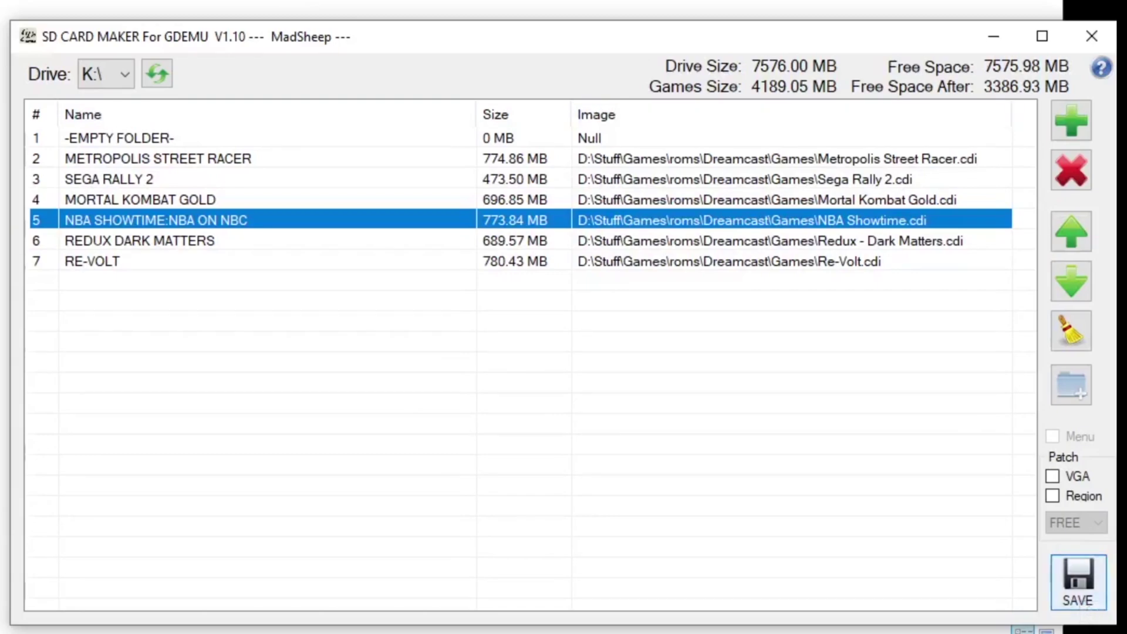
Save the arranged game list to SD card K: and dismiss the completion message.
click(1079, 594)
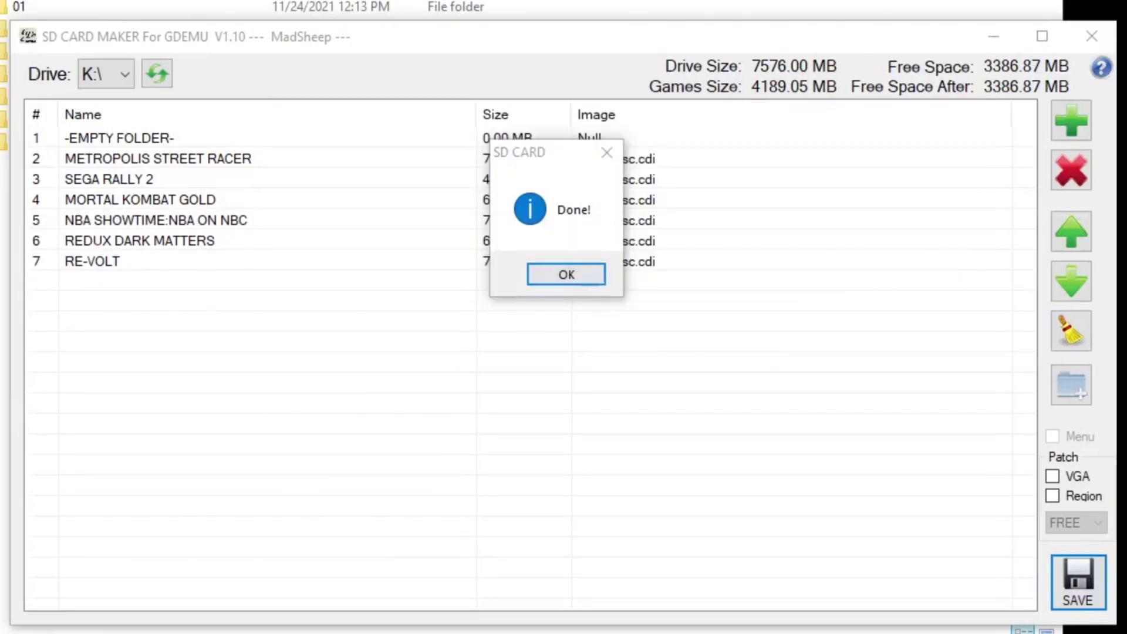
key(Return)
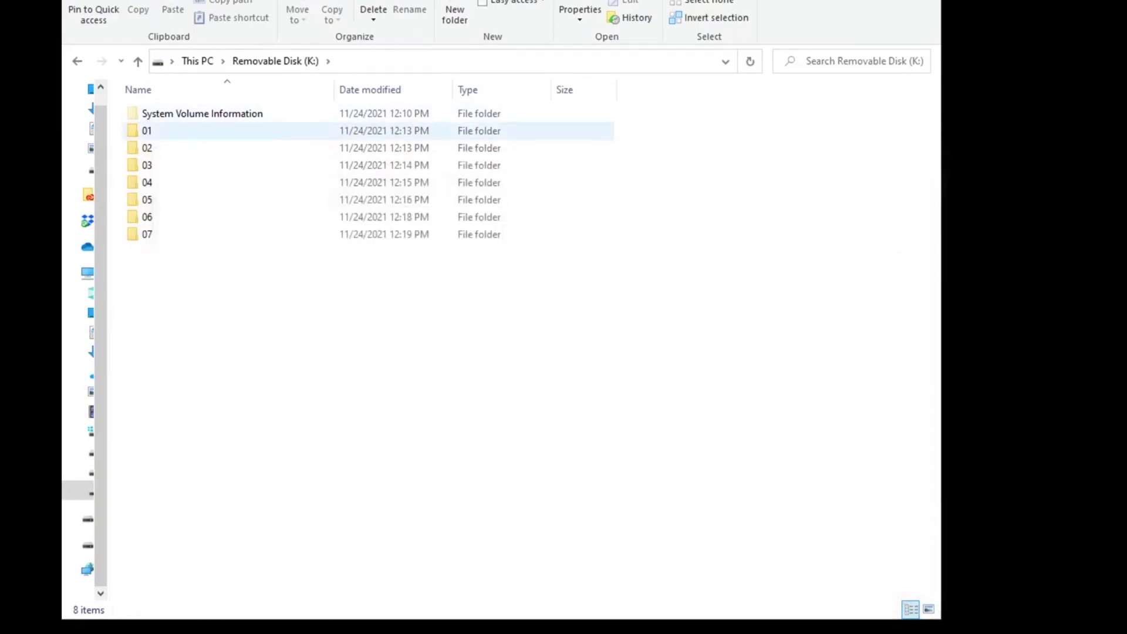
Copy GDmenu_v0.6.cdi from the 01 folder of the GDmenu_v0.6 utility into the empty 01 folder on removable disk K:.
double_click(146, 131)
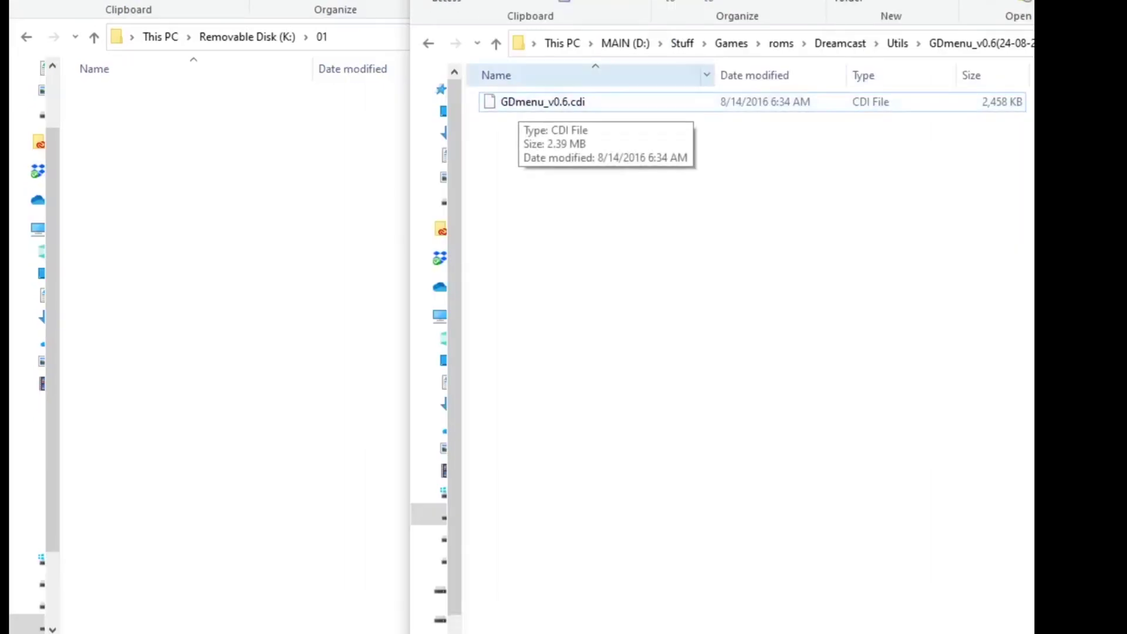
click(981, 43)
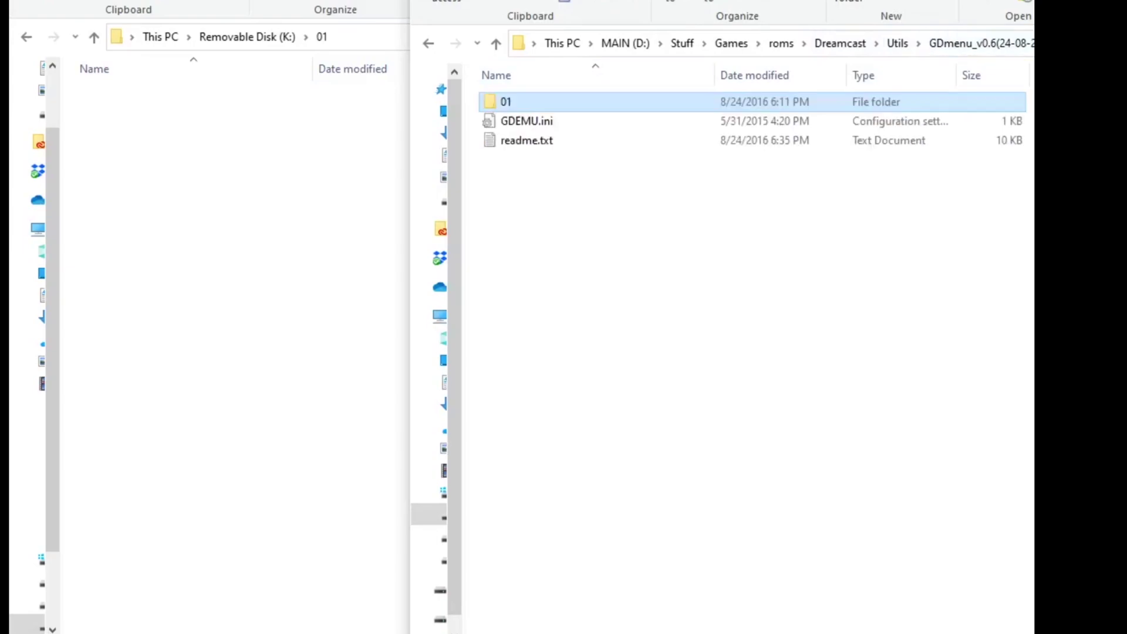
double_click(511, 101)
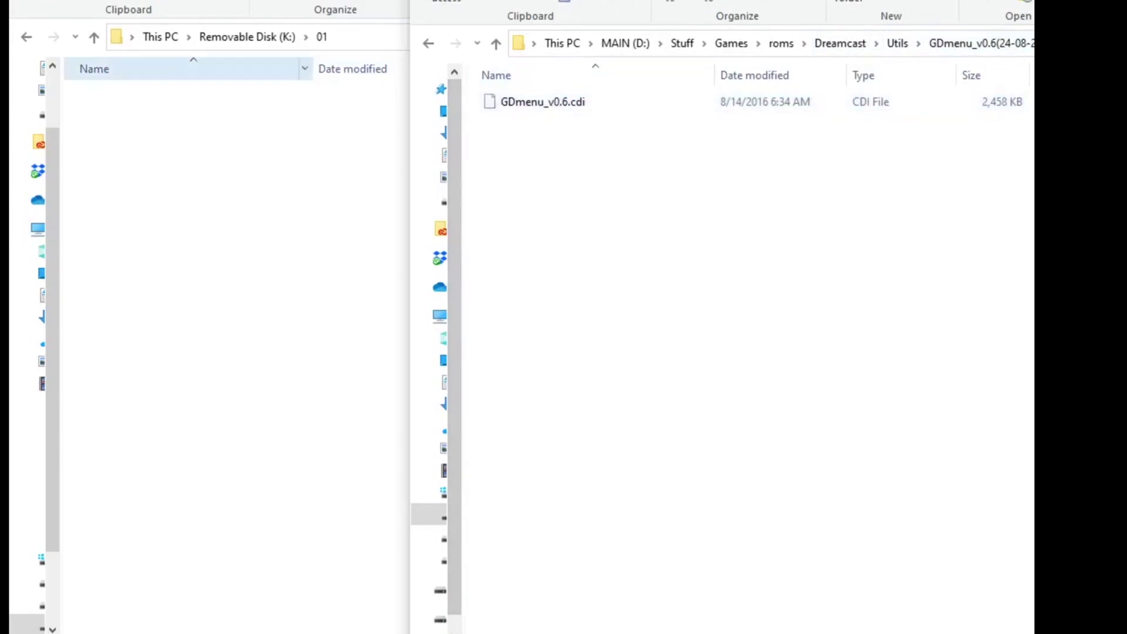
drag(543, 102, 223, 200)
Rename the copied GDmenu_v0.6.cdi in the card's 01 folder as disc.cdi.
right_click(126, 93)
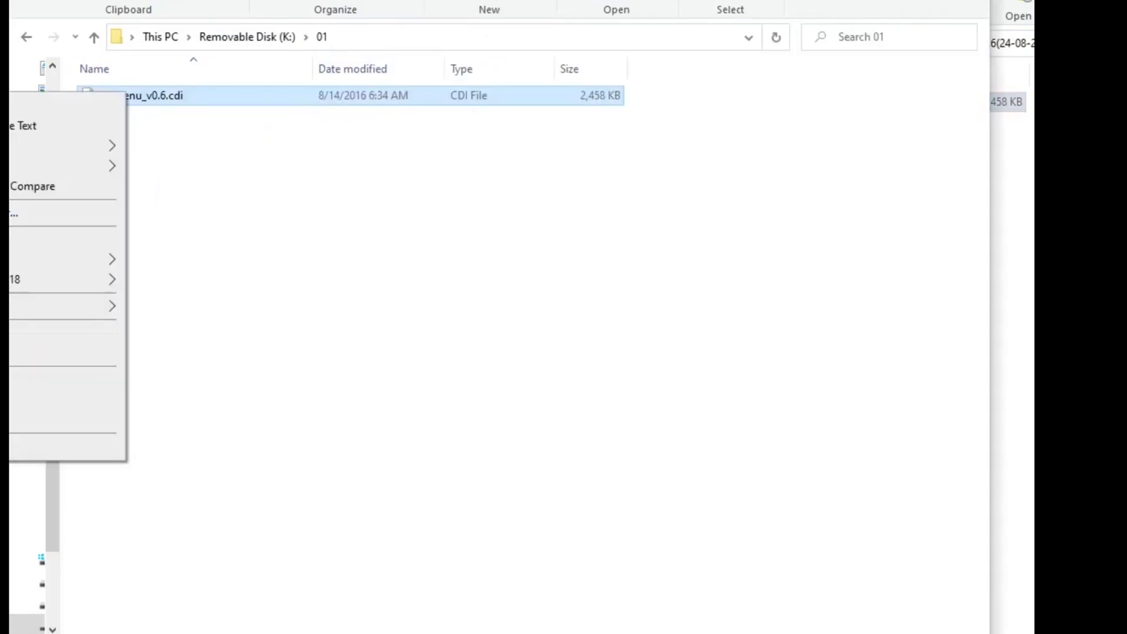
click(65, 421)
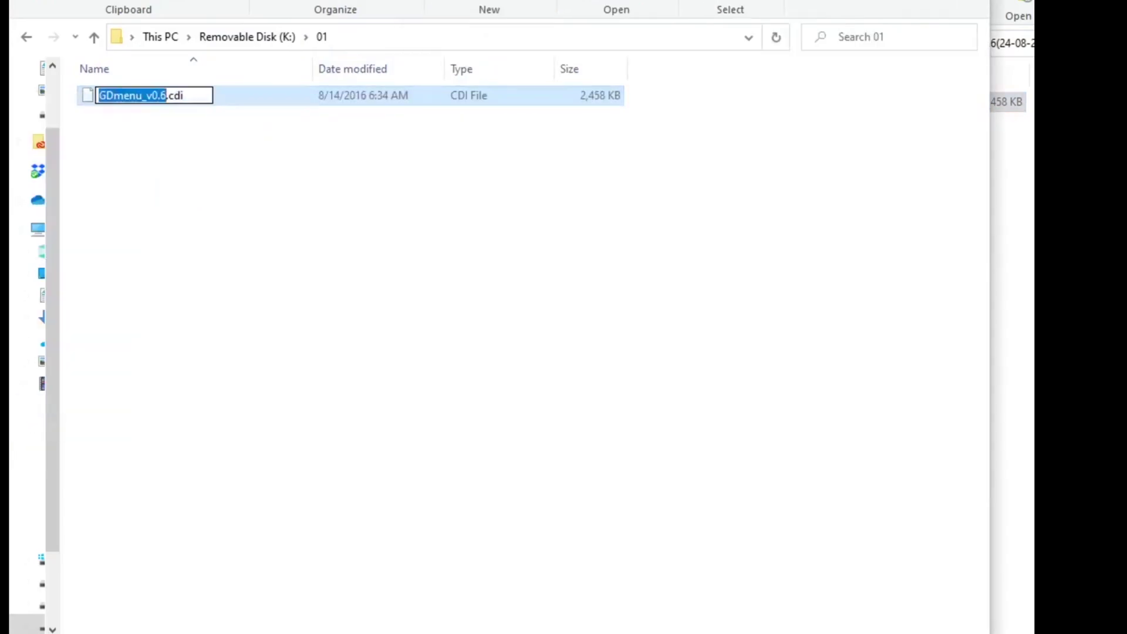
text(dis)
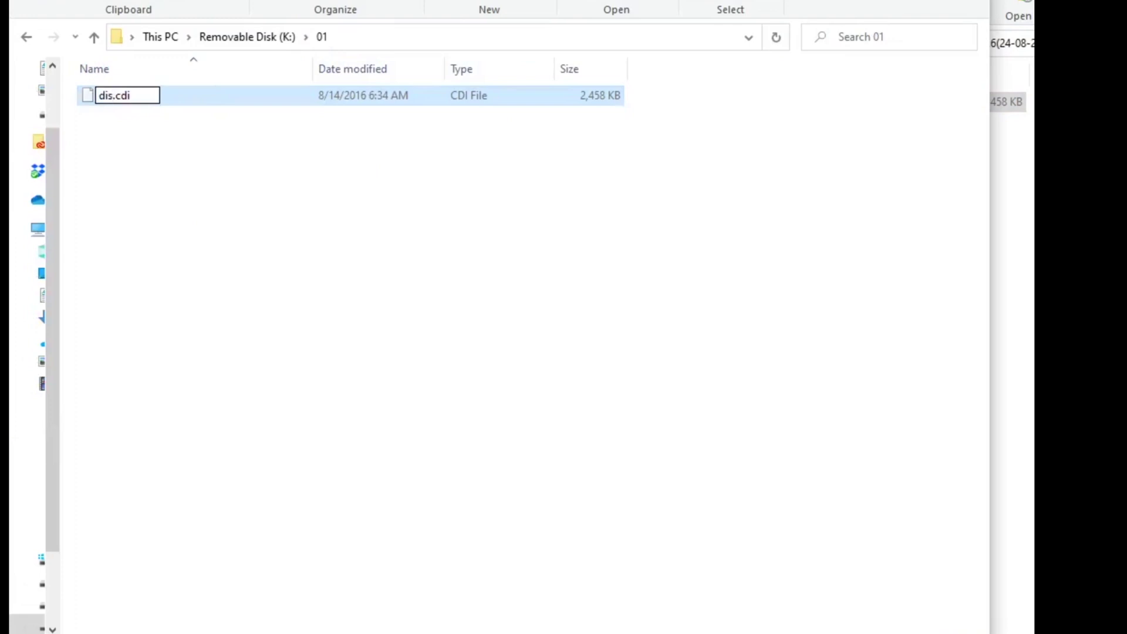
text(c)
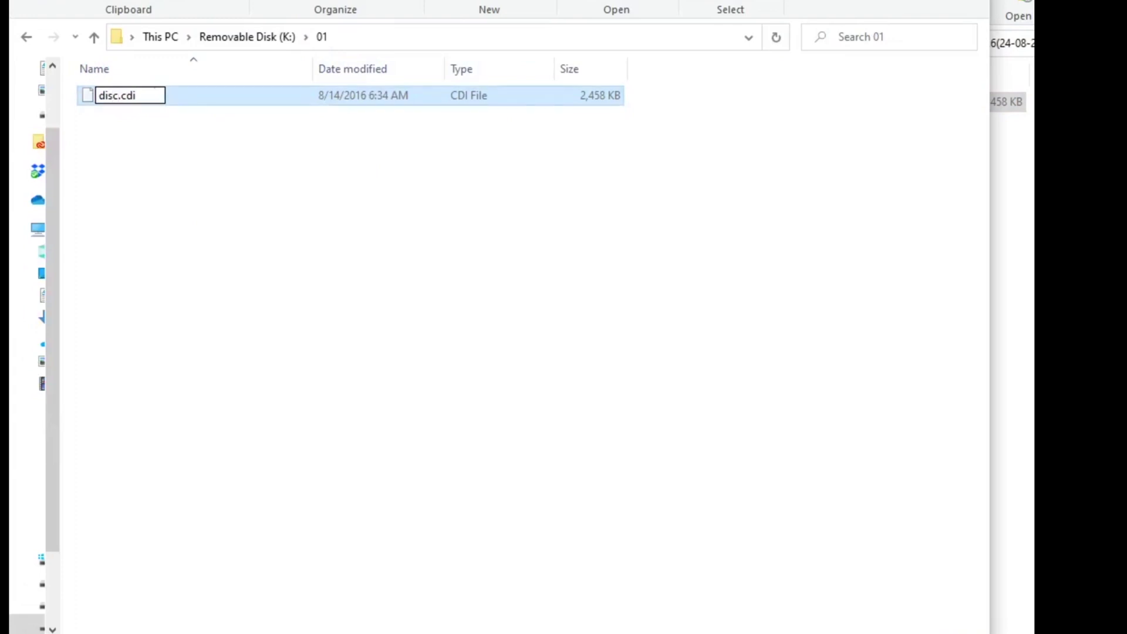
key(Return)
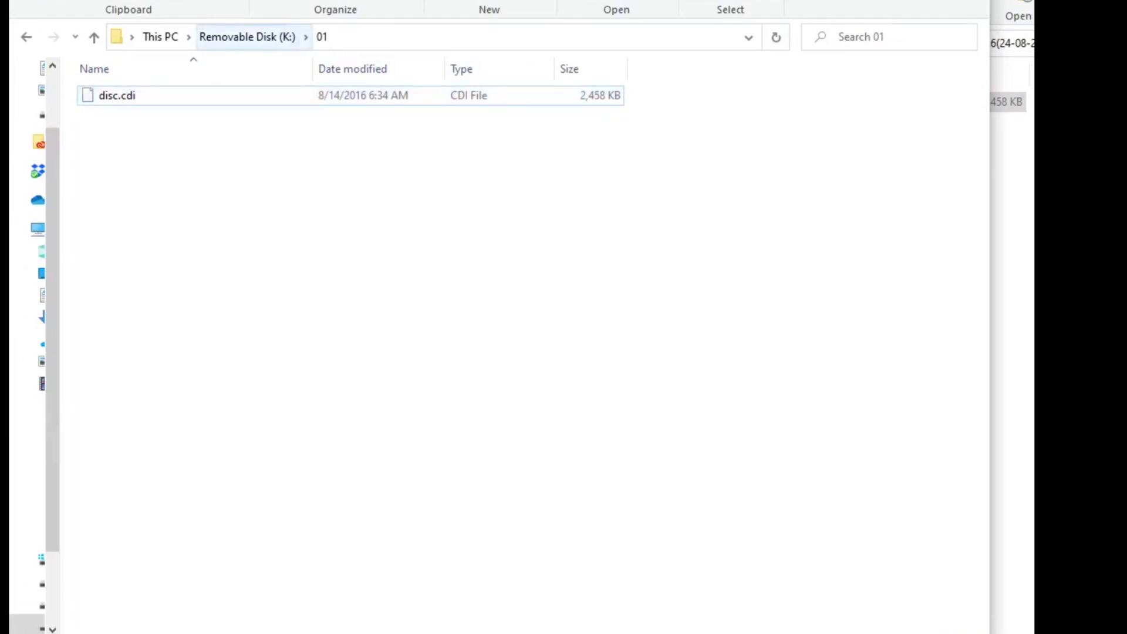
Copy GDEMU.ini from the GDmenu_v0.6 folder to the root of removable disk K: and close the card's folder window.
click(247, 37)
click(1013, 176)
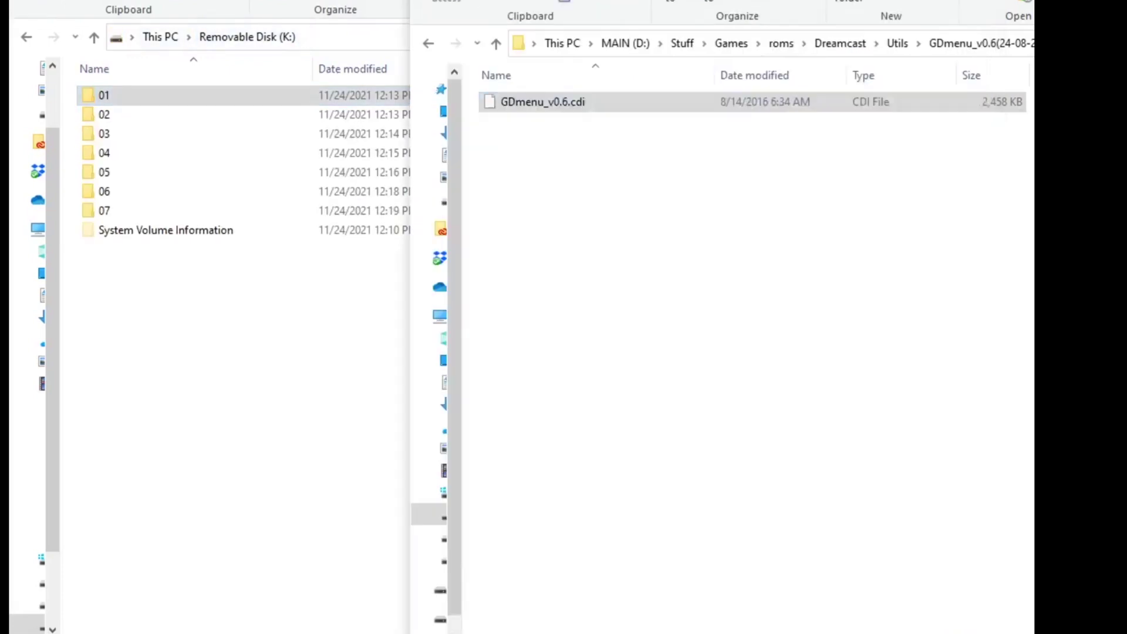
click(981, 44)
click(587, 122)
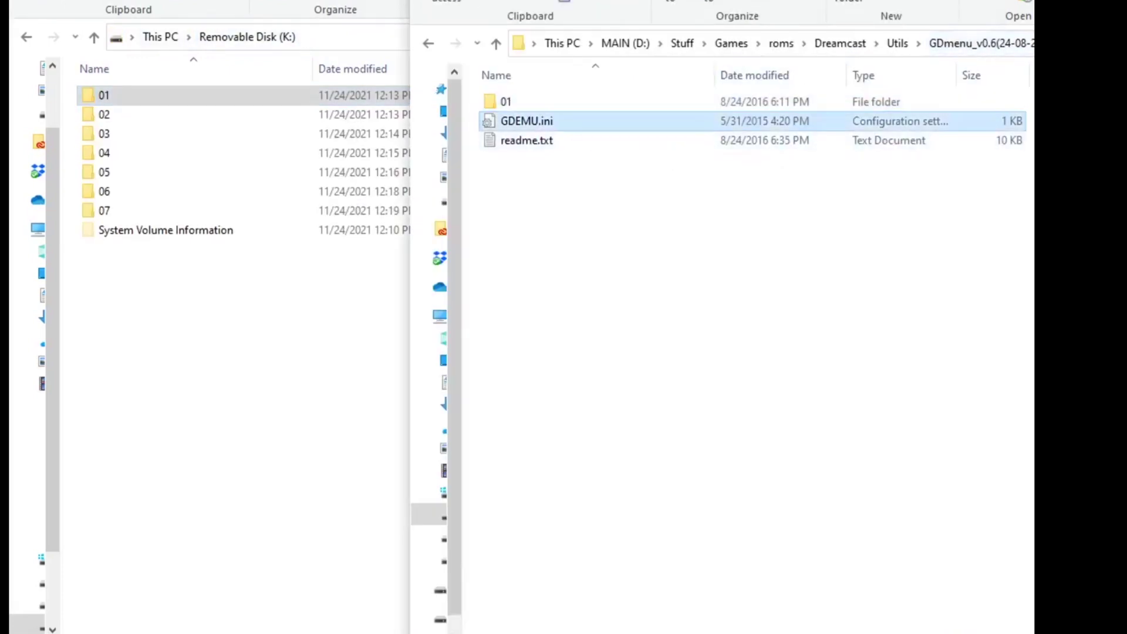
drag(587, 122, 200, 387)
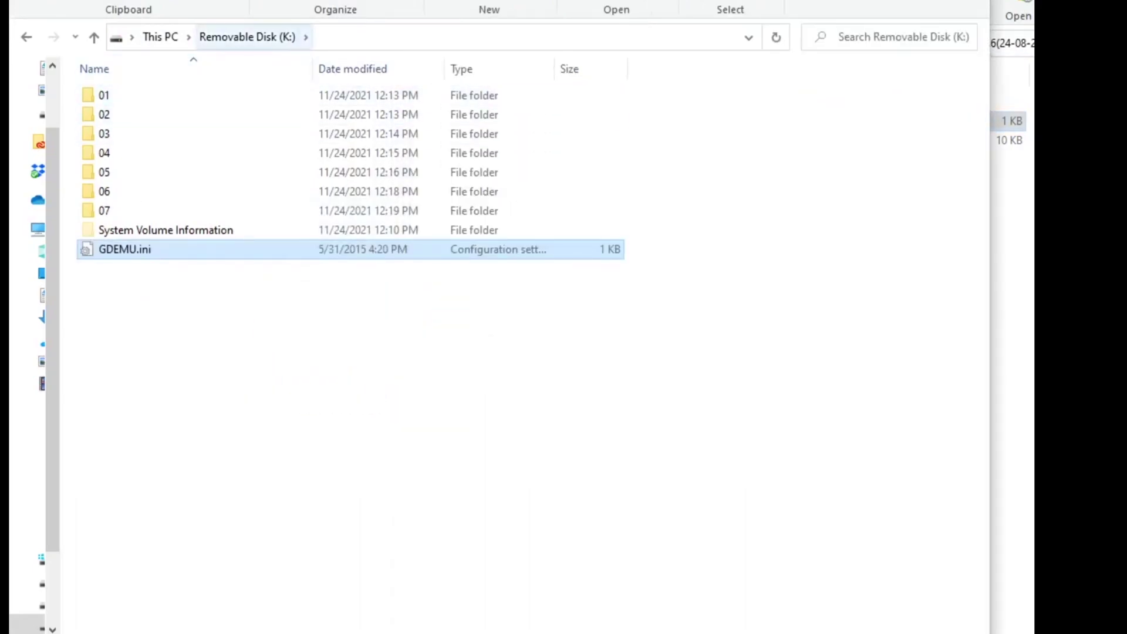
click(376, 340)
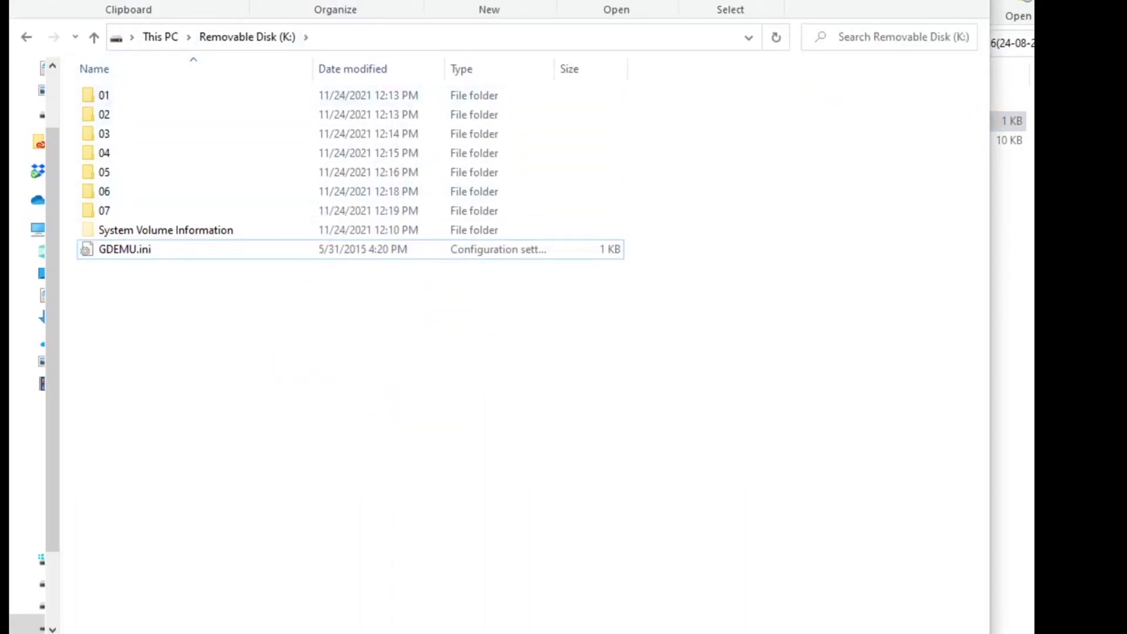
key(alt+F4)
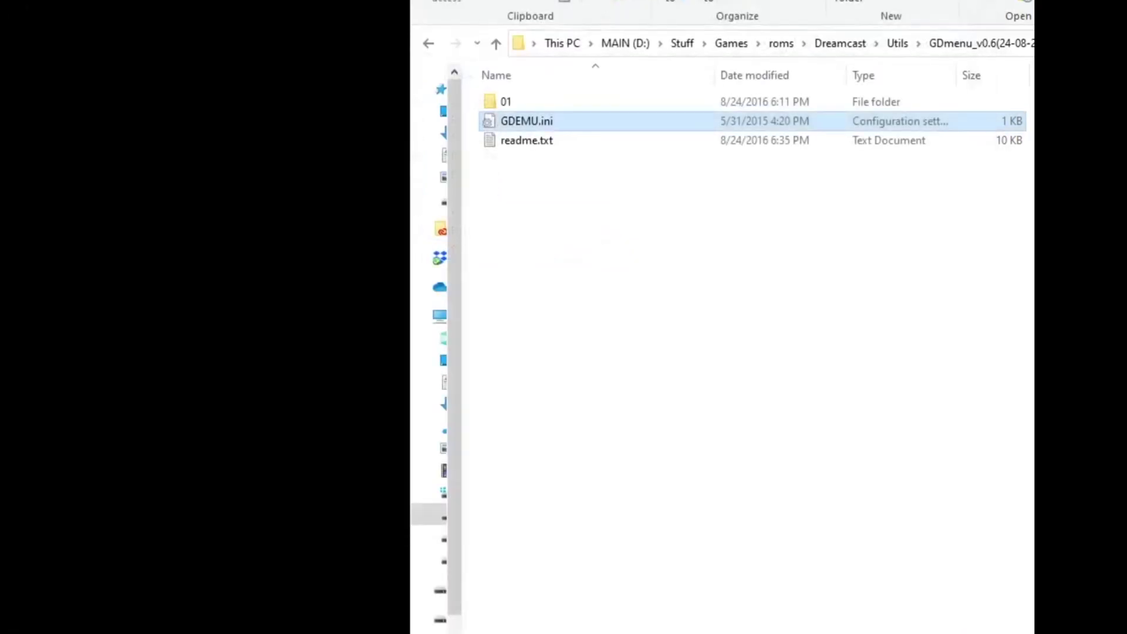